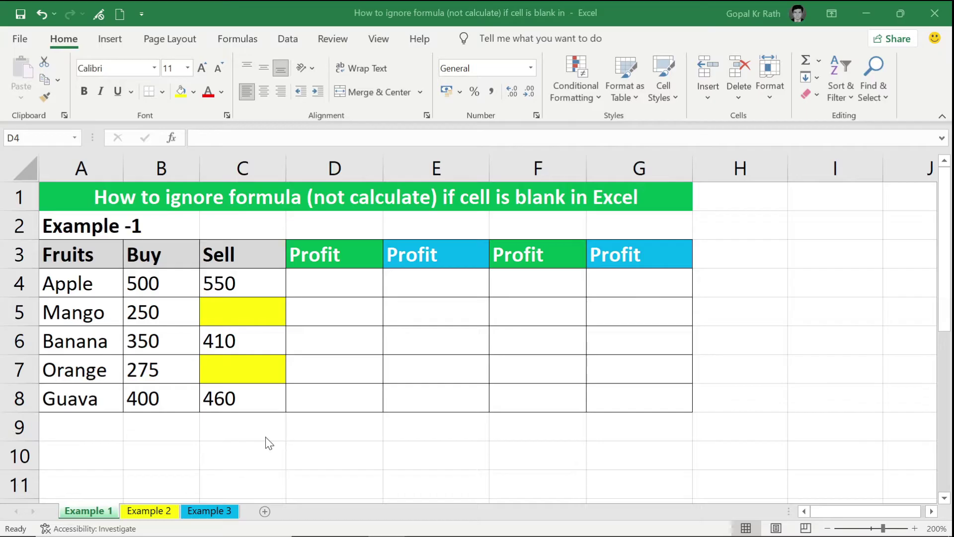
pyautogui.click(303, 282)
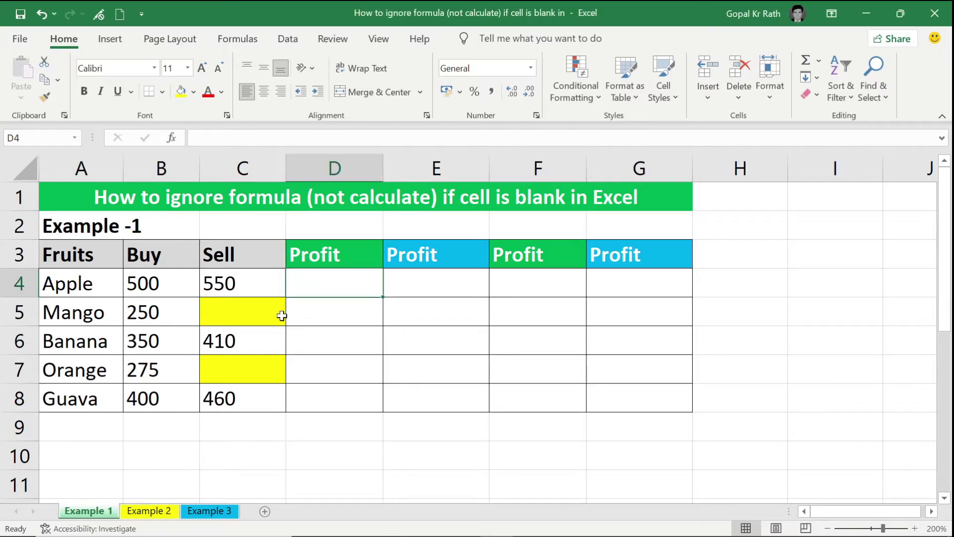
pyautogui.click(72, 266)
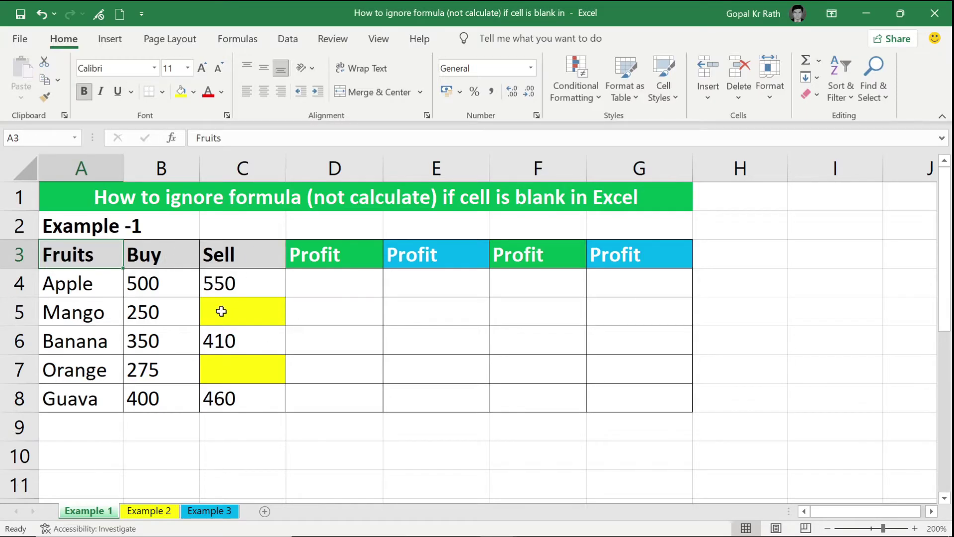
pyautogui.click(225, 362)
pyautogui.click(225, 315)
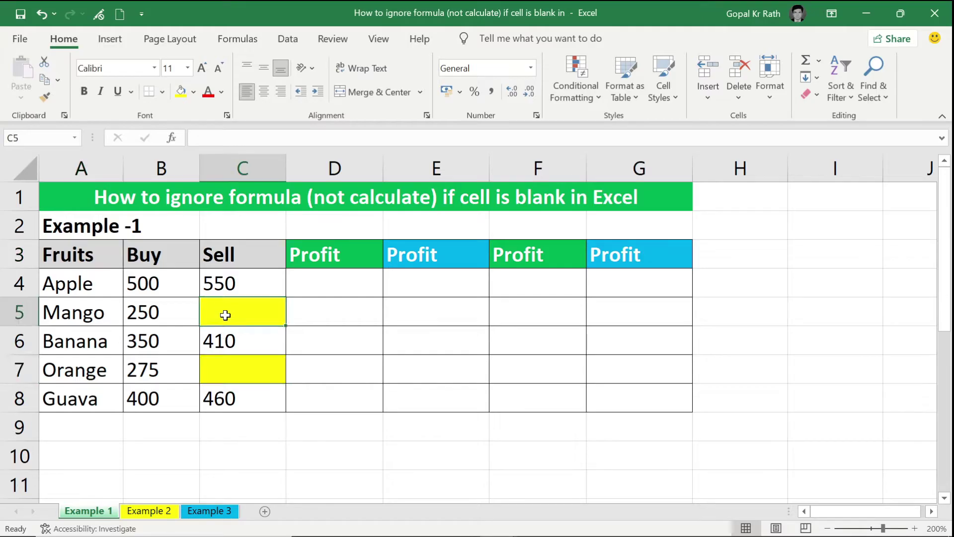
# Enter =ISBLANK(C4) in cell D4 and fill it down the first Profit column to D8.
pyautogui.click(324, 276)
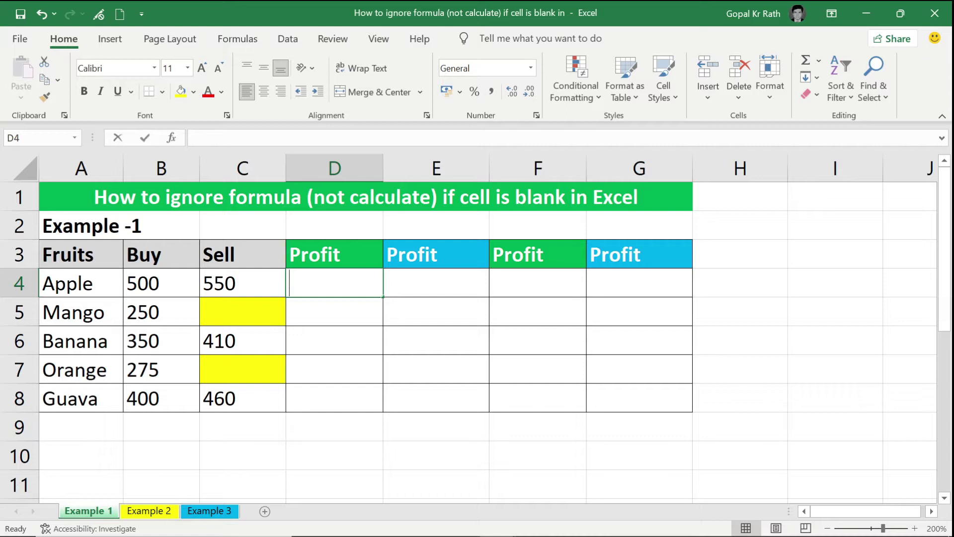
pyautogui.write('=isv')
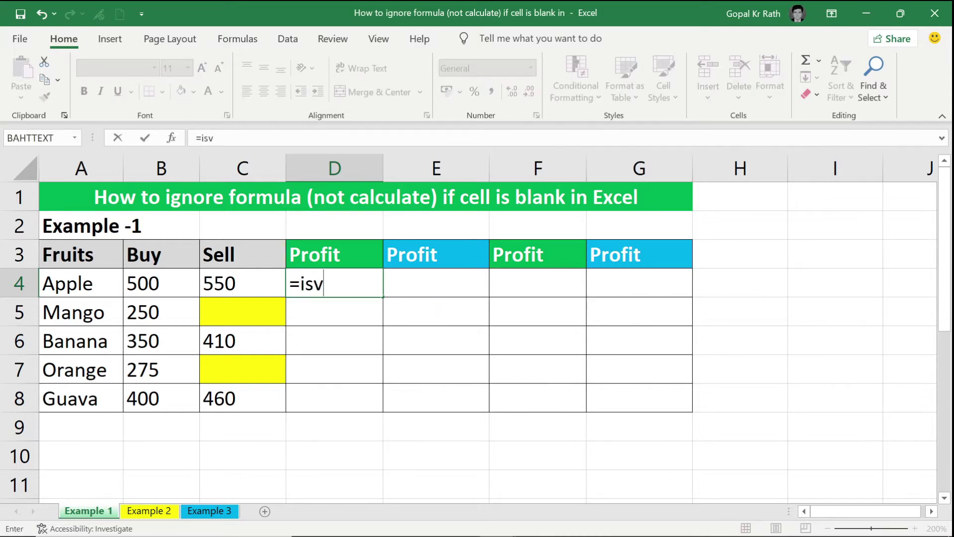
pyautogui.press('BackSpace')
pyautogui.write('bla')
pyautogui.press('Tab')
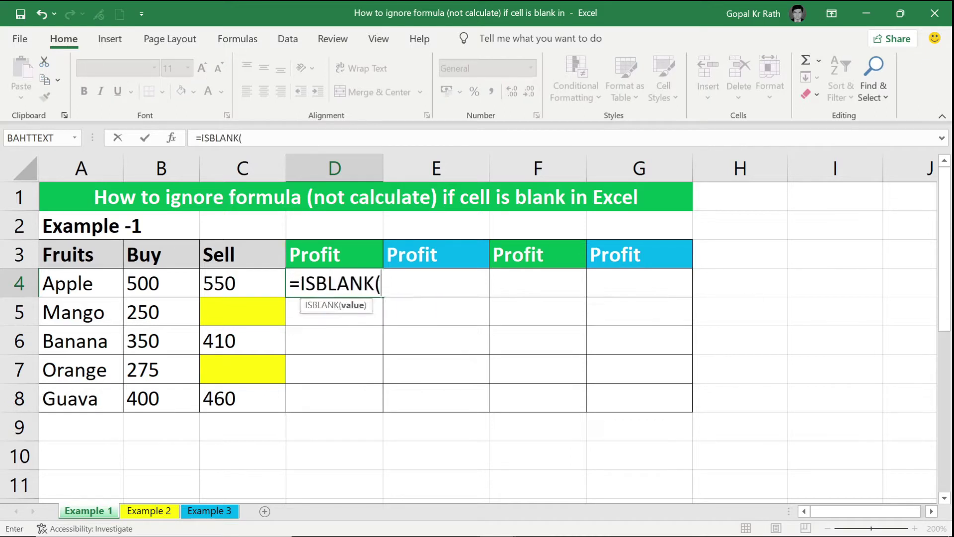
pyautogui.click(228, 284)
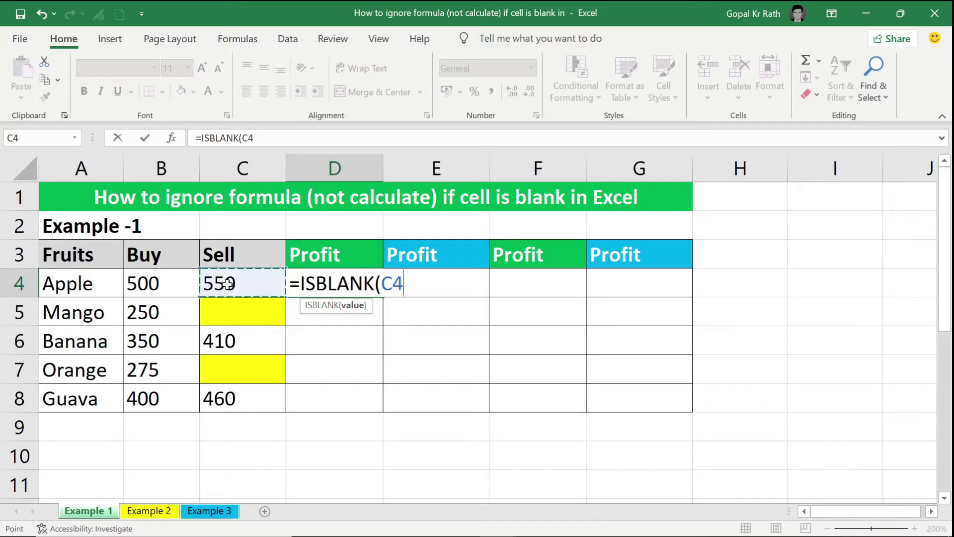
pyautogui.write(')')
pyautogui.press('Return')
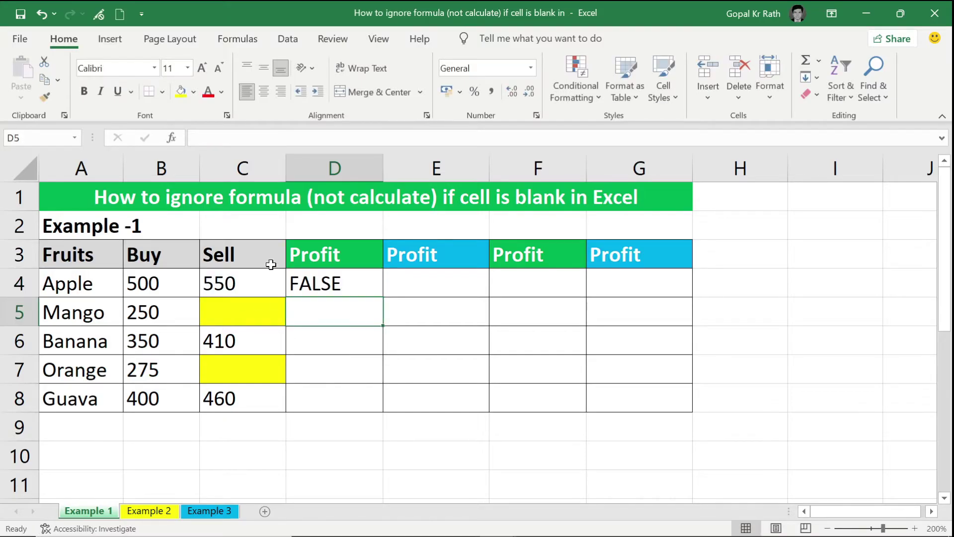
pyautogui.click(341, 279)
pyautogui.doubleClick(381, 296)
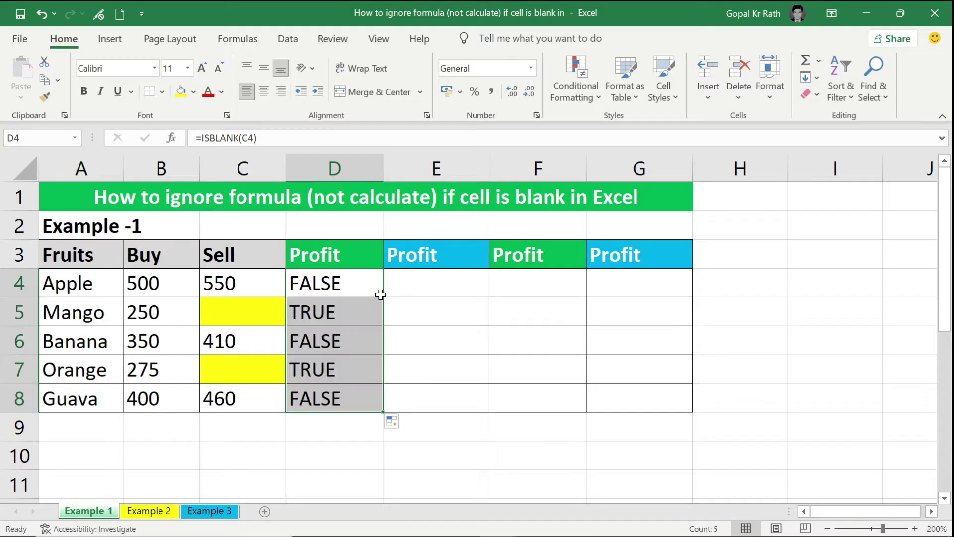
pyautogui.click(314, 310)
pyautogui.keyDown('ctrl'); pyautogui.click(316, 371); pyautogui.keyUp('ctrl')
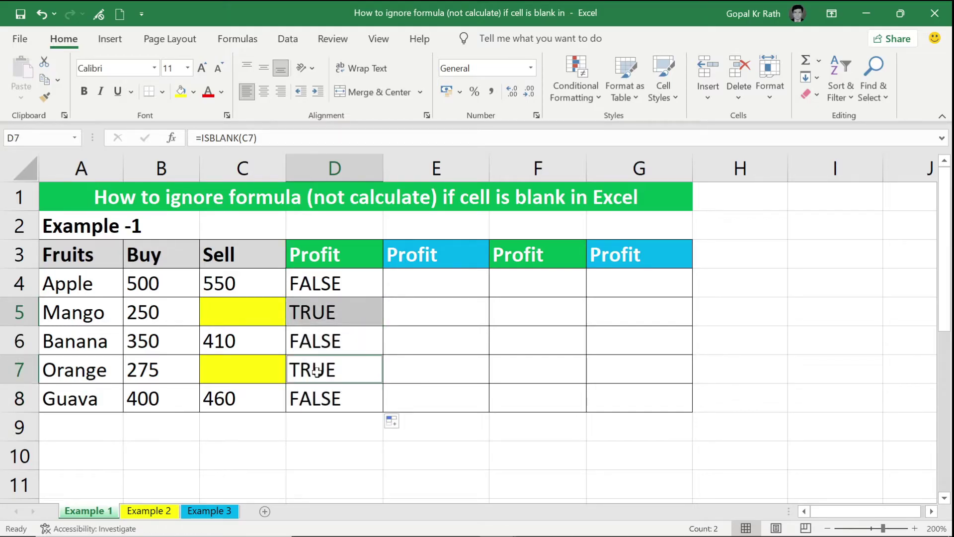
pyautogui.click(536, 282)
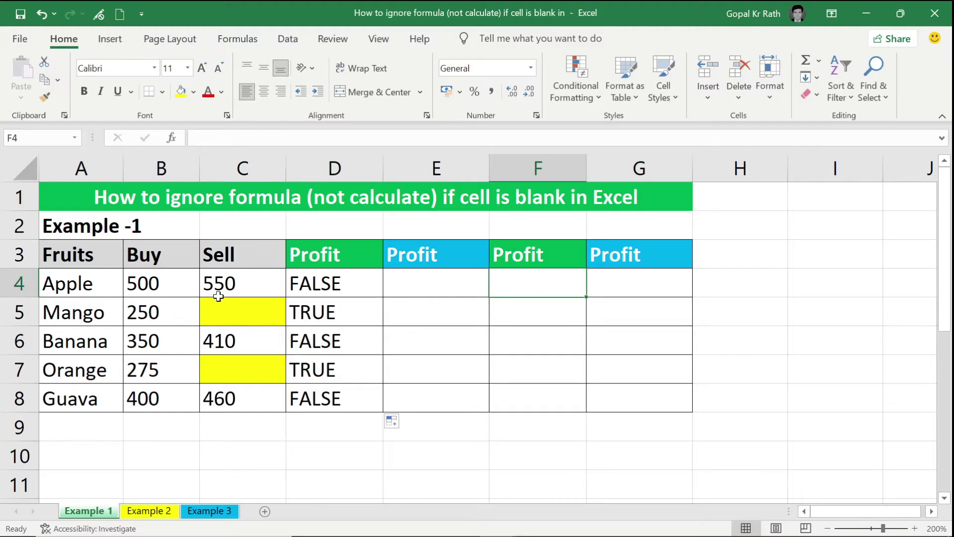
pyautogui.click(232, 310)
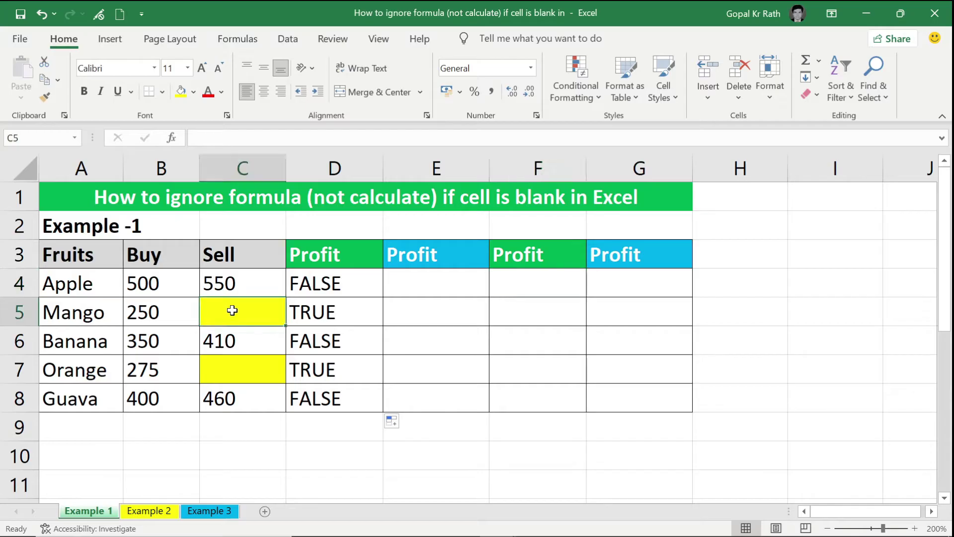
pyautogui.click(228, 370)
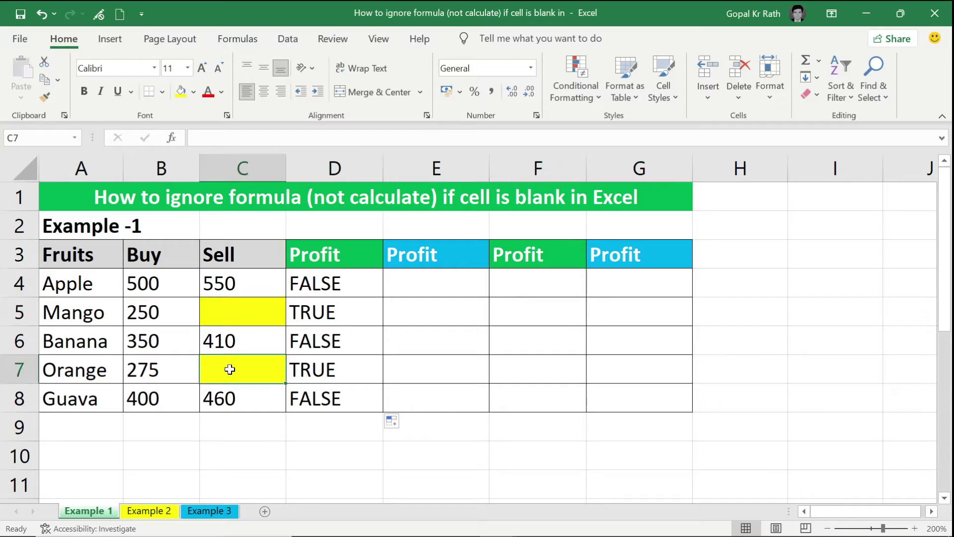
# Begin an IF formula in cell F4 with ISBLANK(C4) as its logical test.
pyautogui.click(518, 286)
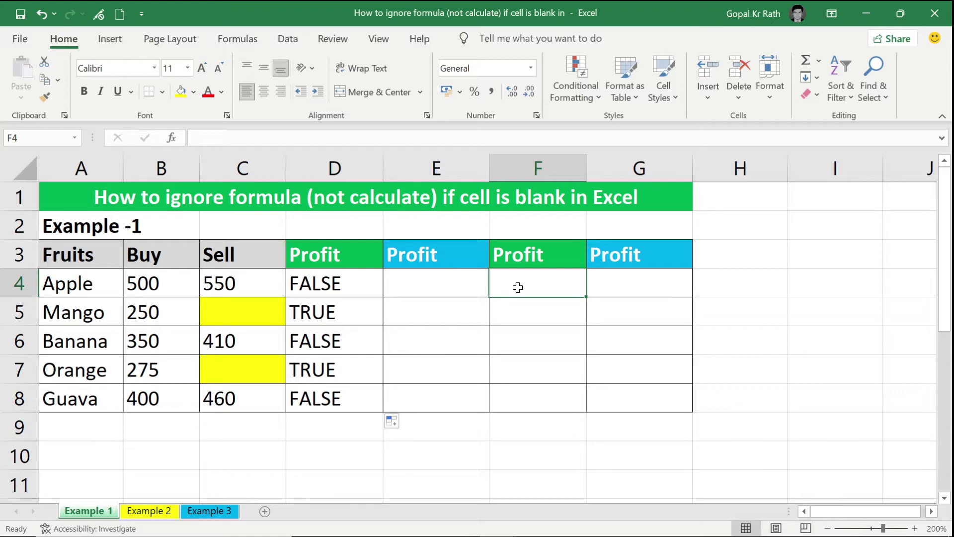
pyautogui.write('if')
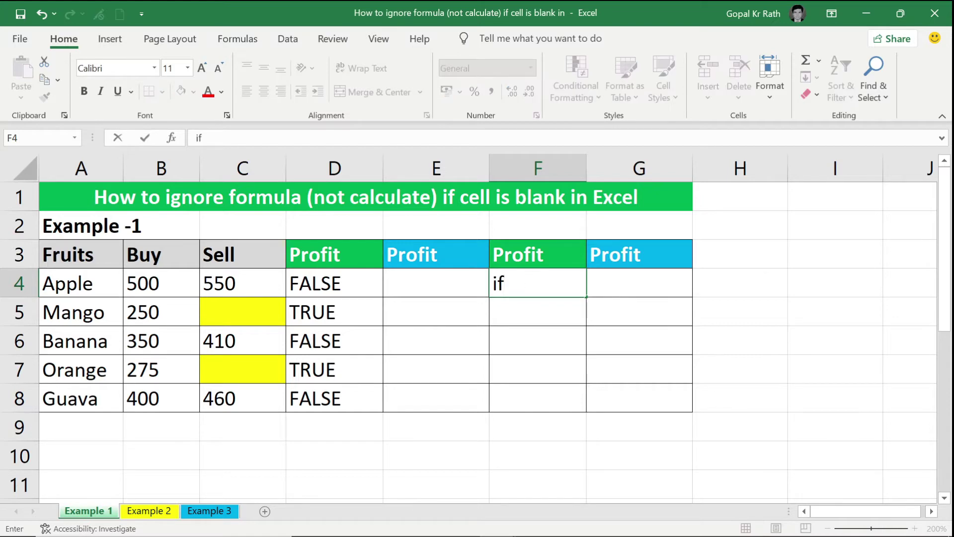
pyautogui.press('BackSpace')
pyautogui.press('BackSpace')
pyautogui.write('=if')
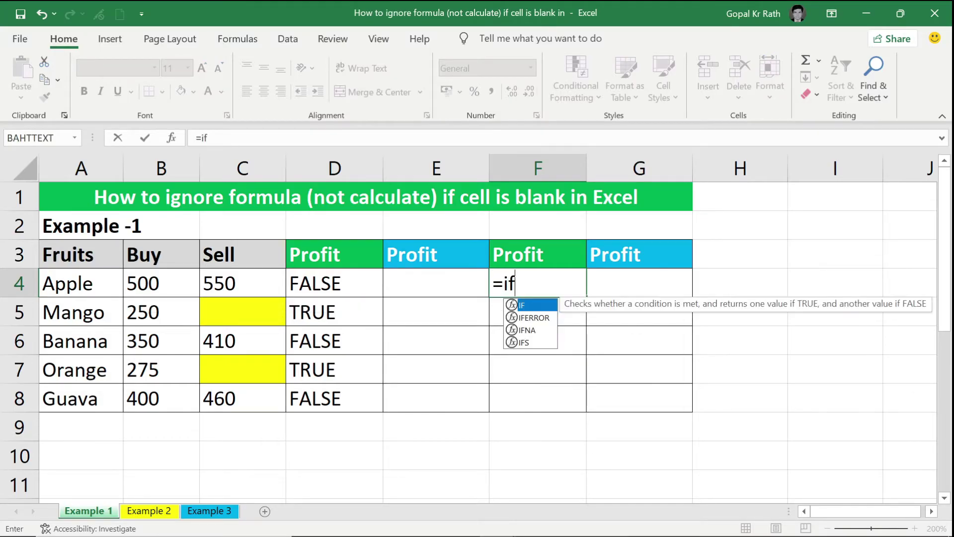
pyautogui.press('Tab')
pyautogui.write('is')
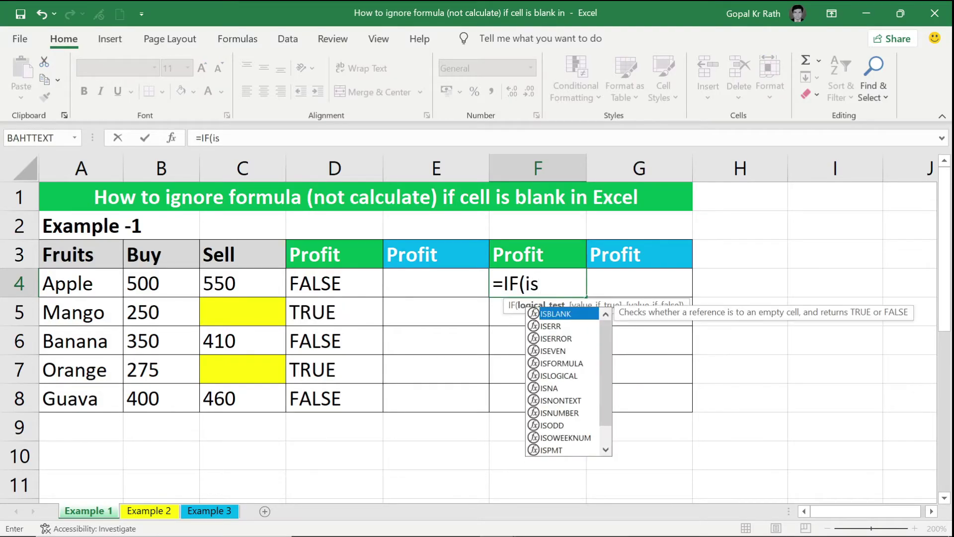
pyautogui.press('Tab')
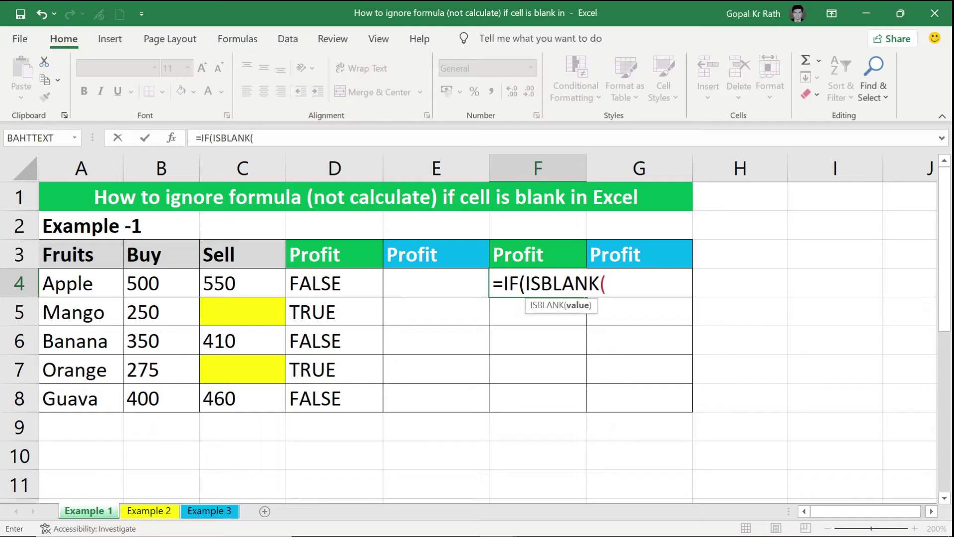
pyautogui.click(217, 283)
pyautogui.write('),')
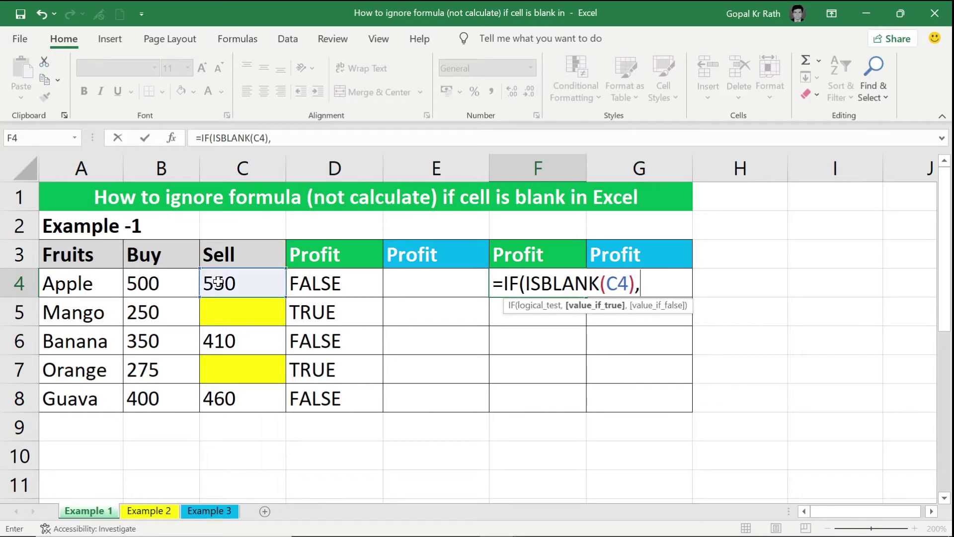
# Complete the F4 formula to return "" if true and C4-B4 if false, and fill it down to F8.
pyautogui.write('"",')
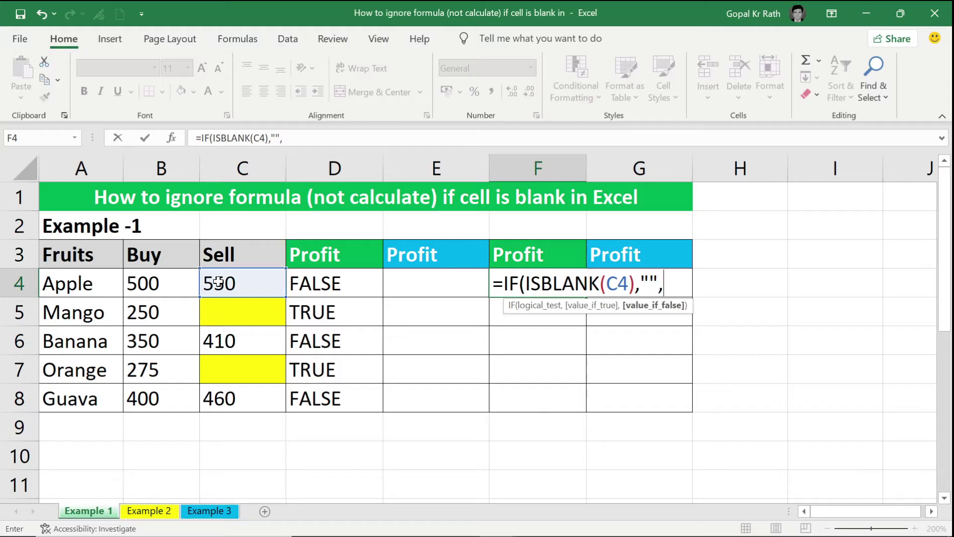
pyautogui.click(230, 278)
pyautogui.write('-')
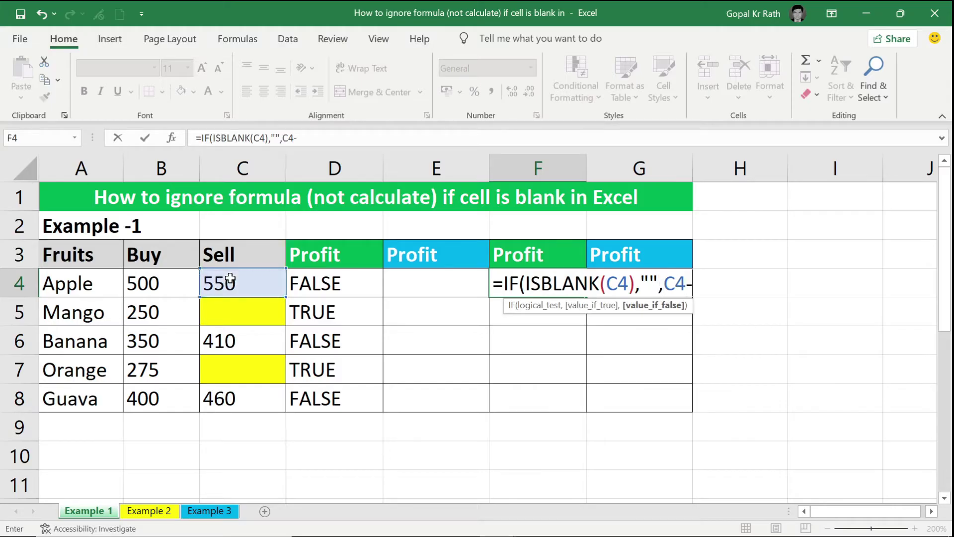
pyautogui.click(153, 282)
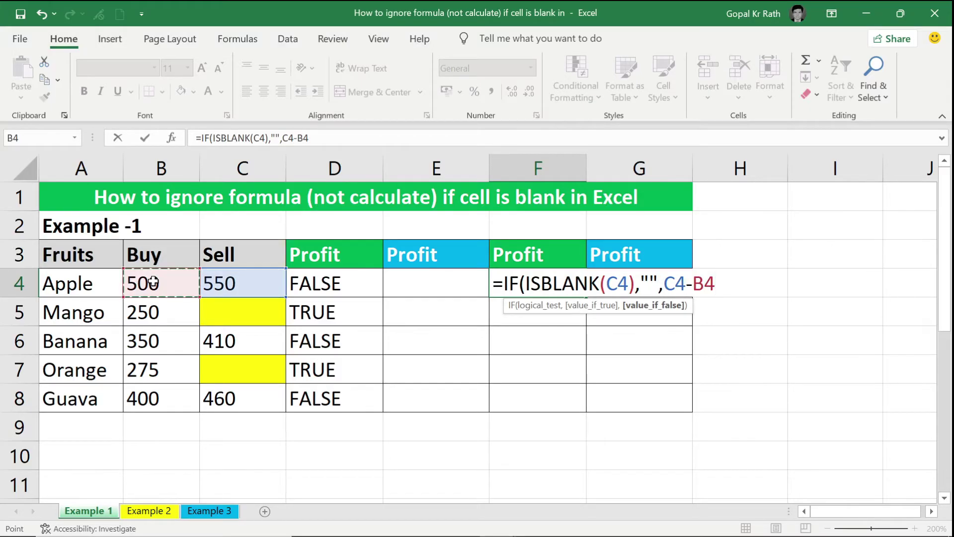
pyautogui.write(')')
pyautogui.press('Return')
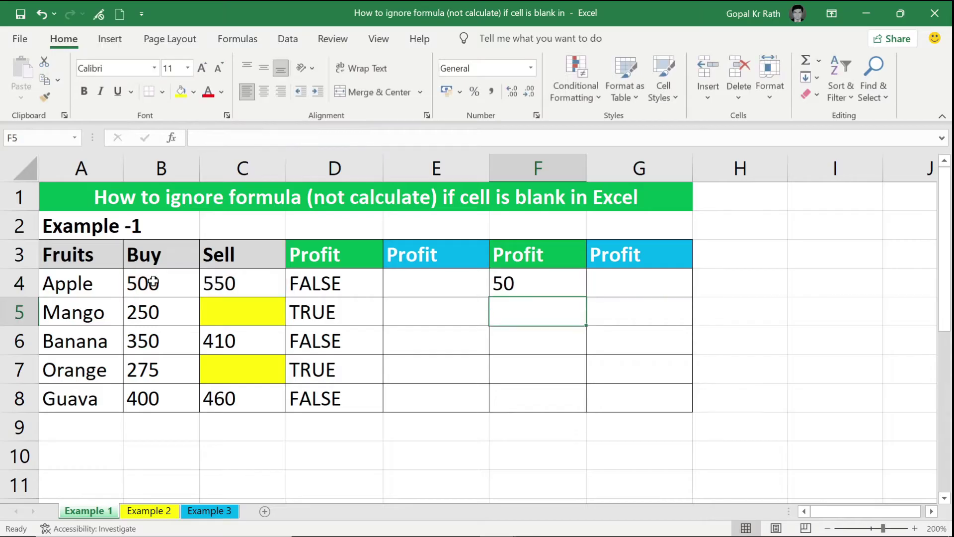
pyautogui.click(556, 281)
pyautogui.doubleClick(586, 297)
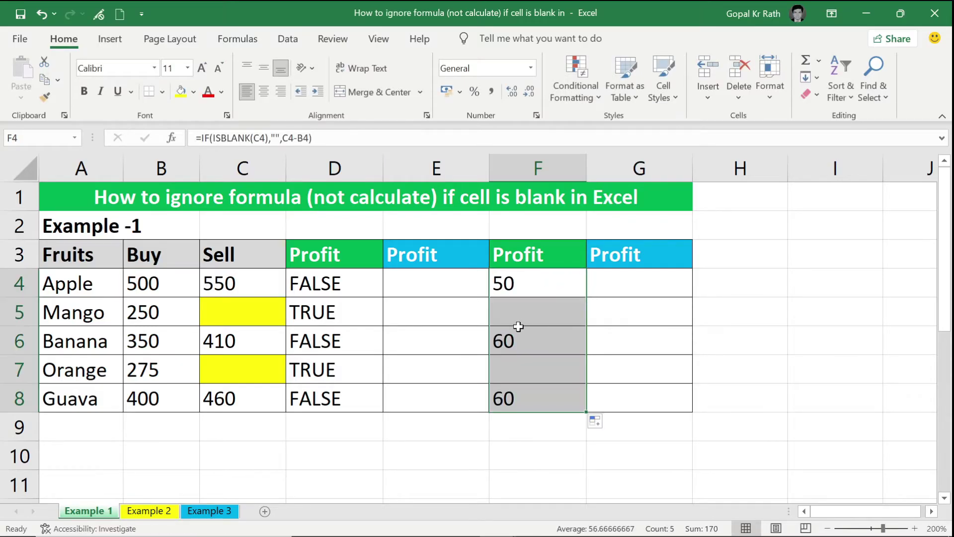
pyautogui.click(506, 295)
pyautogui.keyDown('ctrl'); pyautogui.click(519, 336); pyautogui.keyUp('ctrl')
pyautogui.click(523, 397)
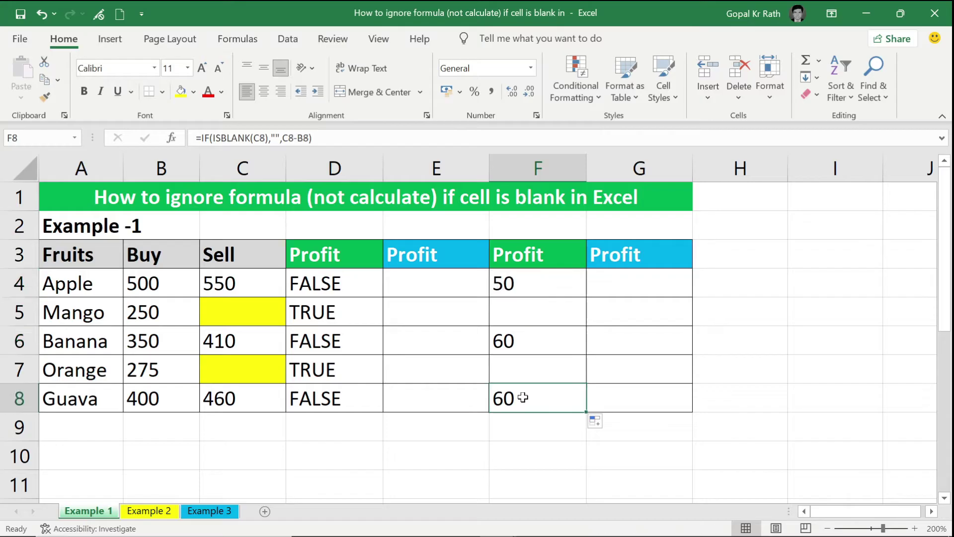
pyautogui.moveTo(149, 283); pyautogui.dragTo(233, 284)
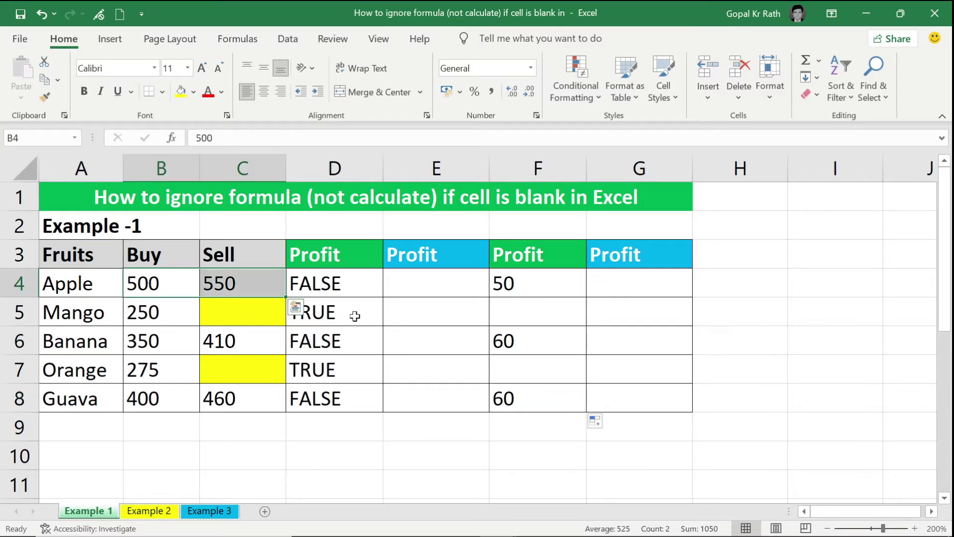
# Enter =C4="" in cell E4 and fill it down the second Profit column to E8.
pyautogui.click(423, 278)
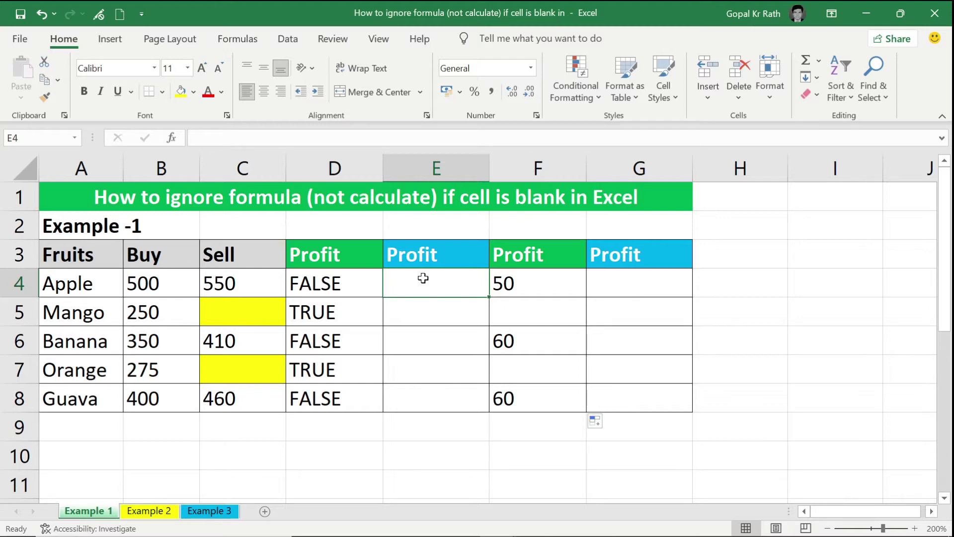
pyautogui.write('=')
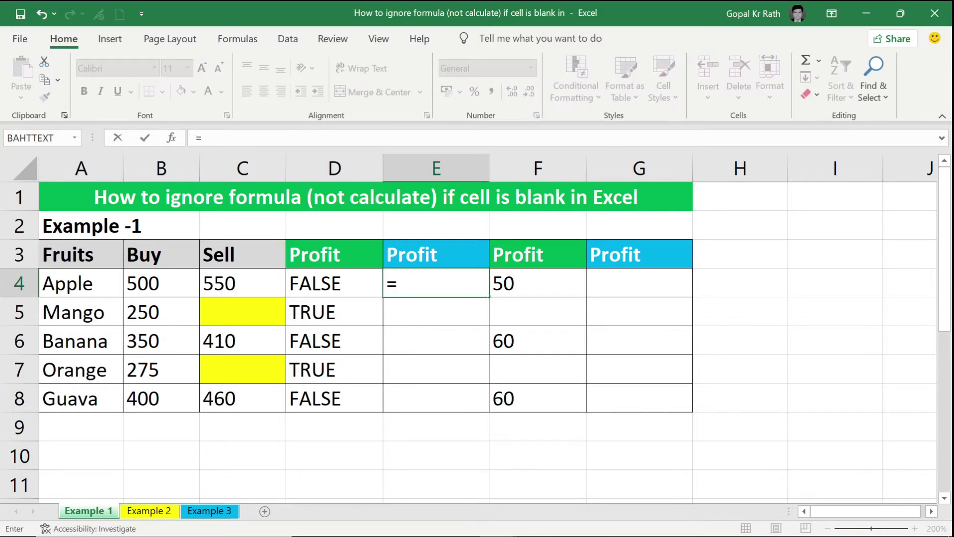
pyautogui.click(234, 283)
pyautogui.write('=""')
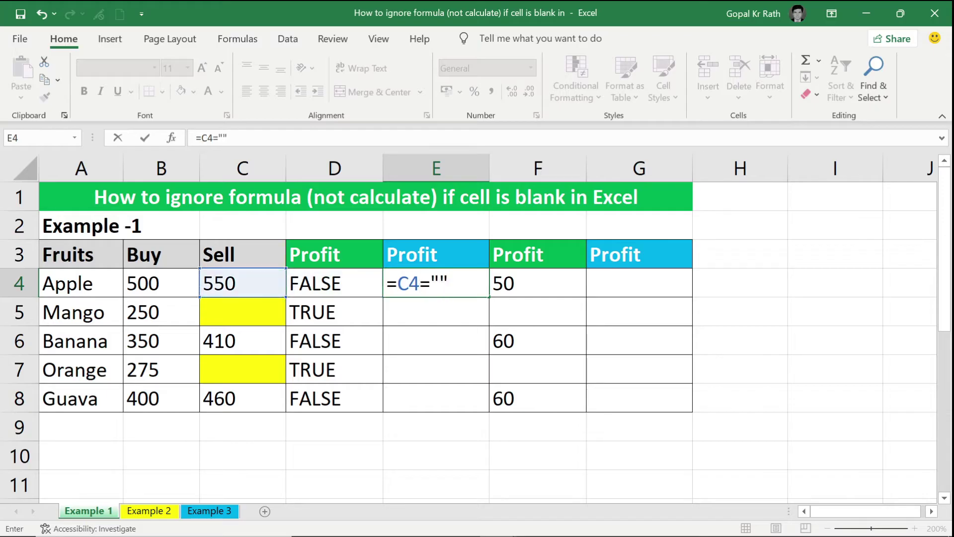
pyautogui.press('Return')
pyautogui.click(423, 277)
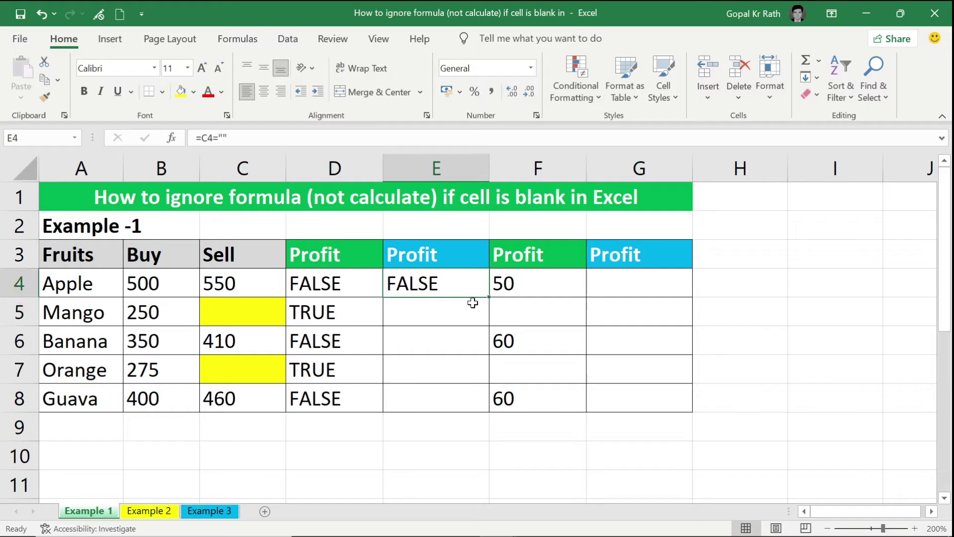
pyautogui.doubleClick(486, 296)
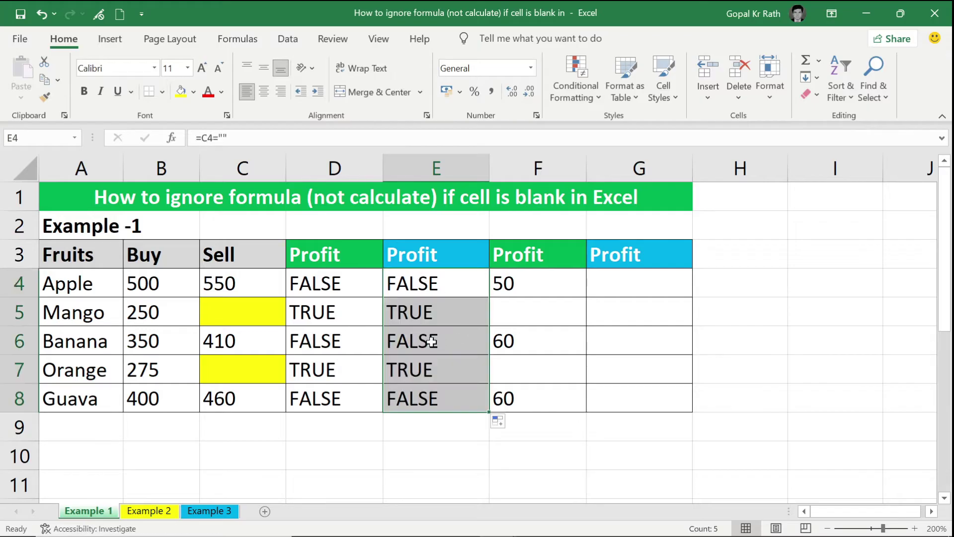
pyautogui.moveTo(298, 305); pyautogui.dragTo(417, 310)
pyautogui.moveTo(344, 367); pyautogui.dragTo(451, 371)
# Enter =IF(C2="","",C2-B2) in cell G4 of the last Profit column.
pyautogui.click(624, 282)
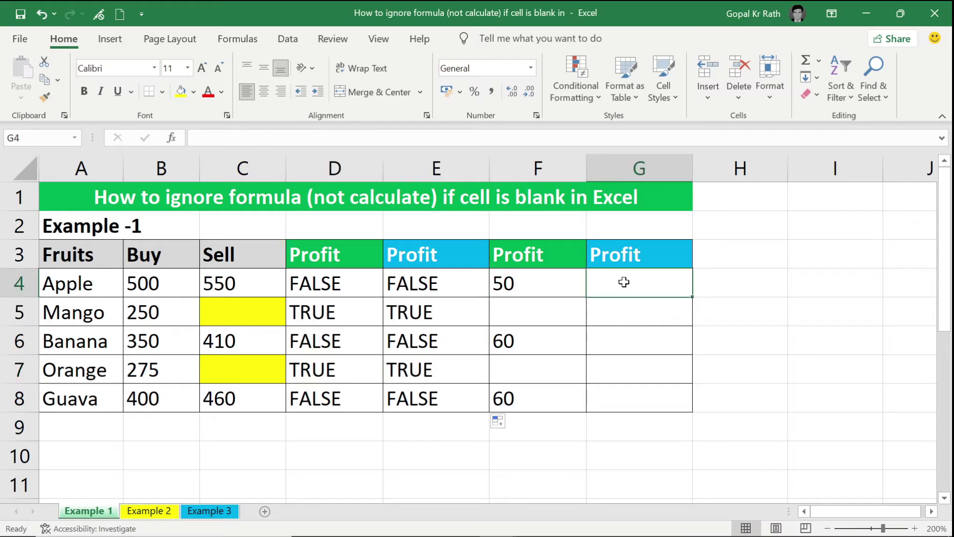
pyautogui.write('=if')
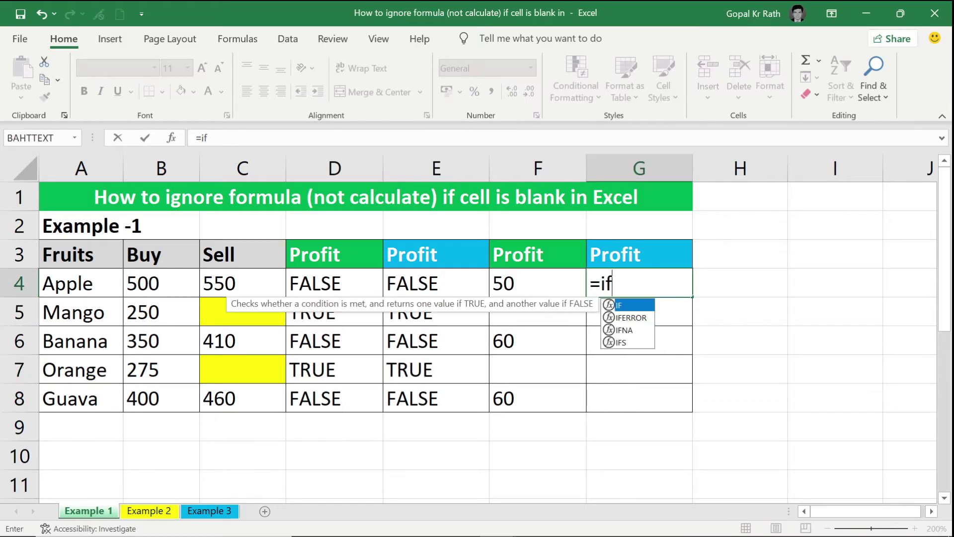
pyautogui.press('Tab')
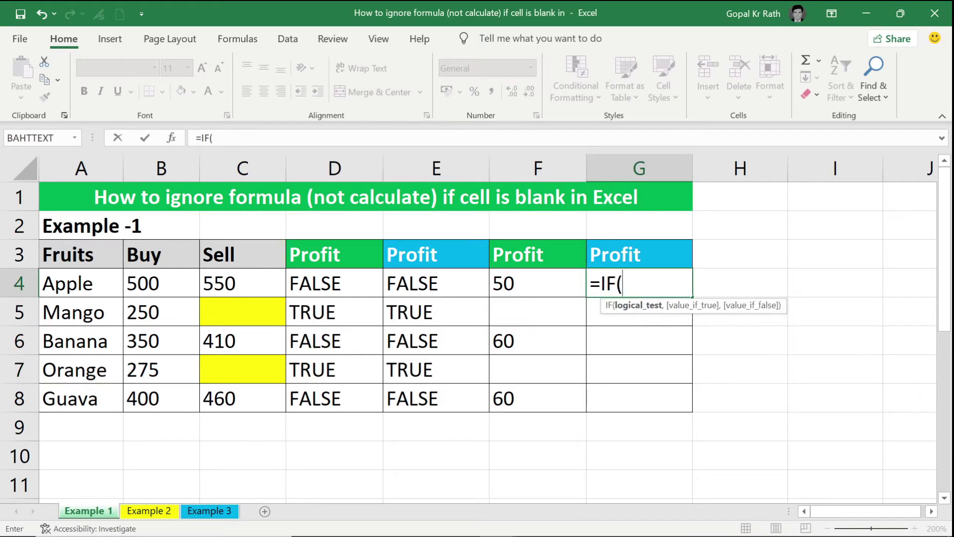
pyautogui.write('c2')
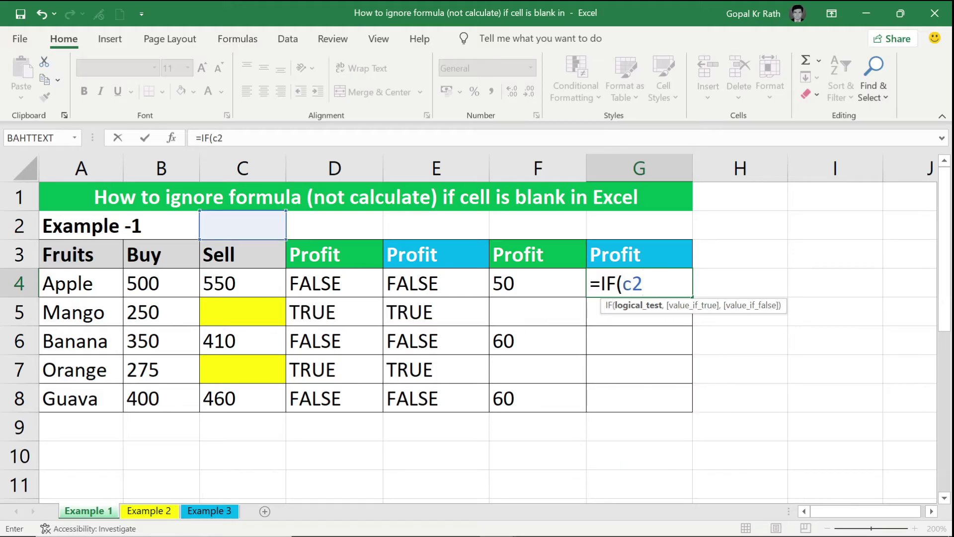
pyautogui.write('="",""')
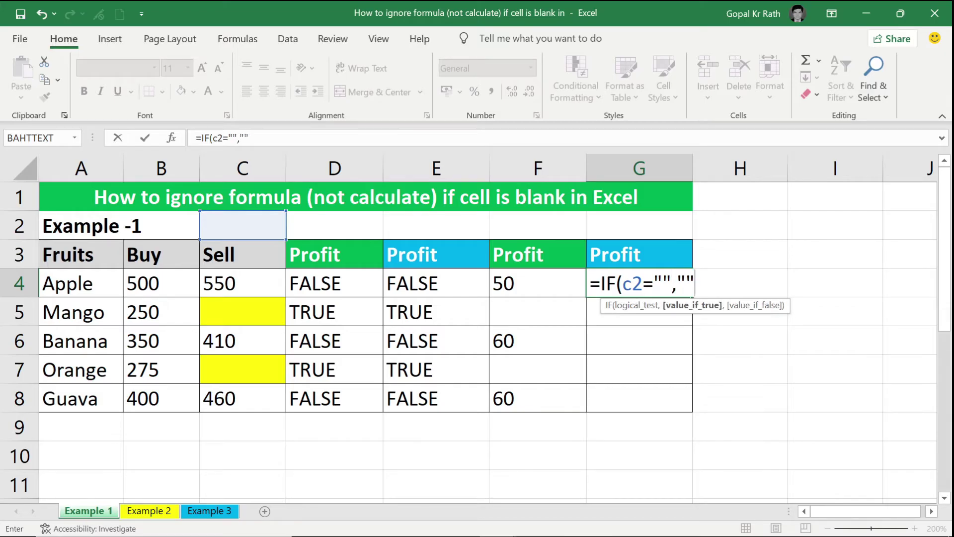
pyautogui.write(',')
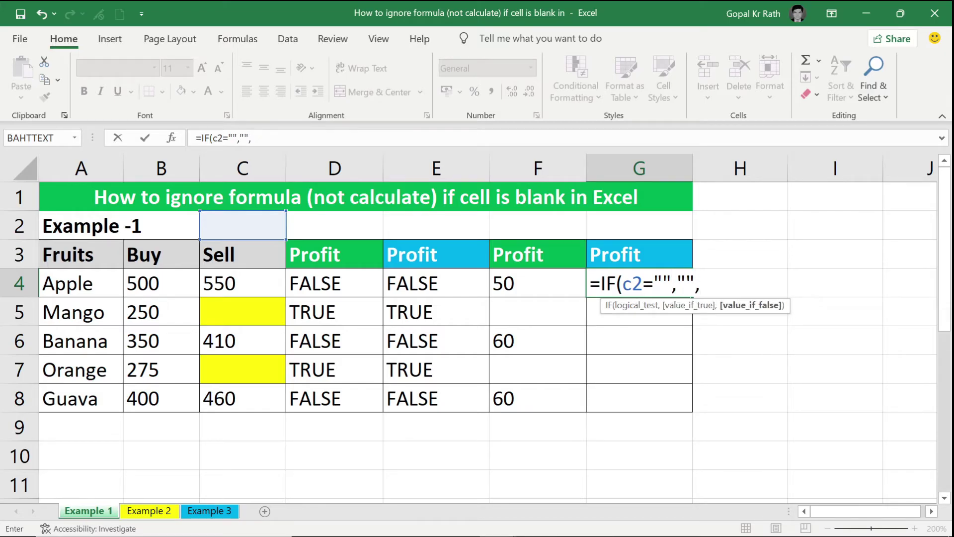
pyautogui.write('c2')
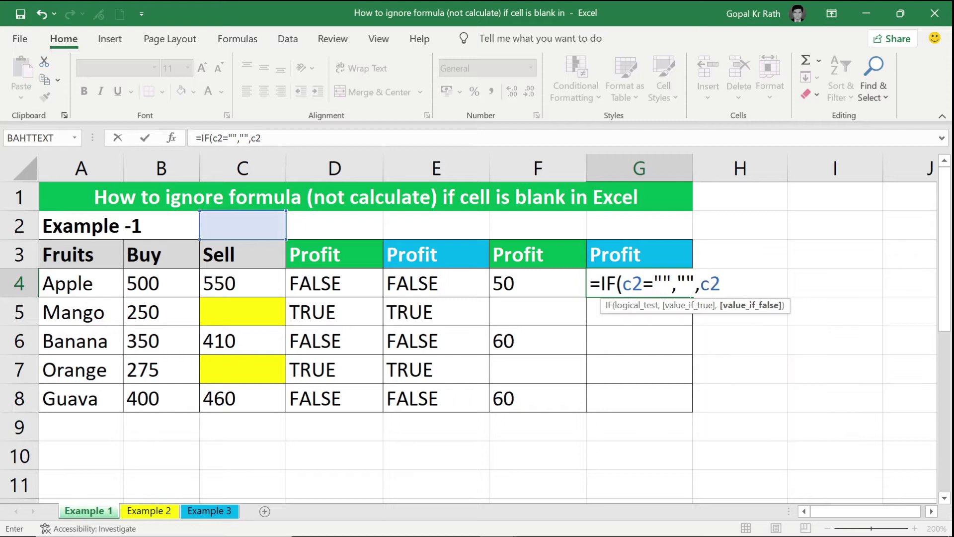
pyautogui.write('-b2')
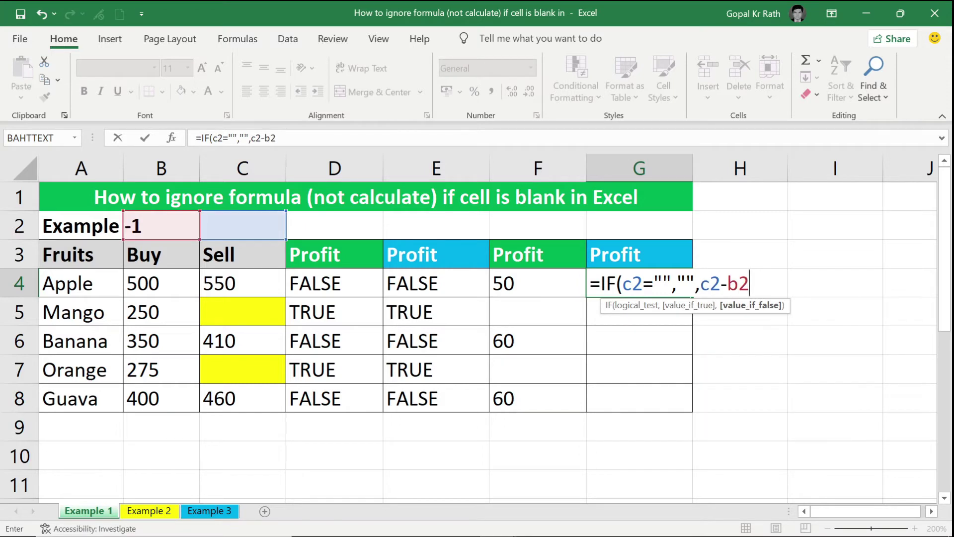
pyautogui.press('Return')
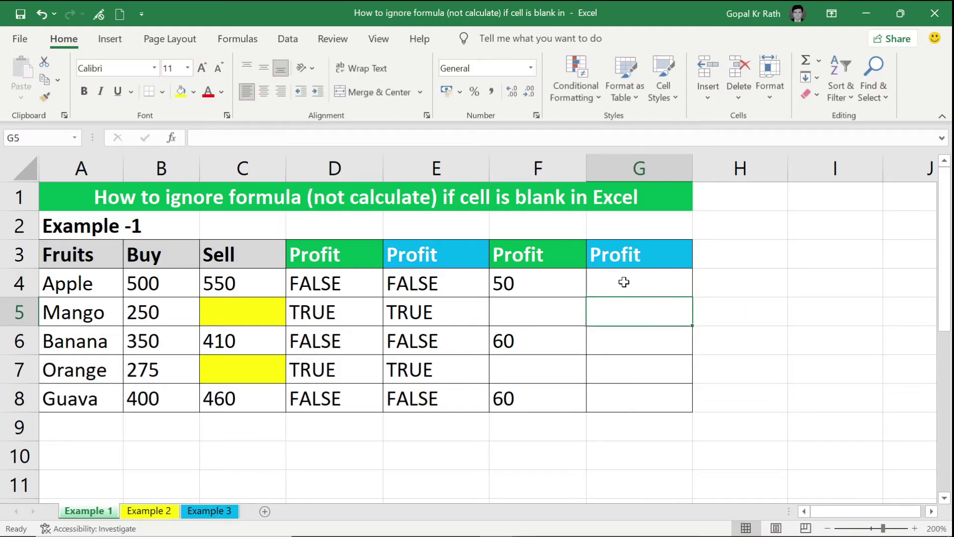
# Correct the G4 formula to =IF(C4="","",C4-B4) and fill it down to G8.
pyautogui.click(616, 283)
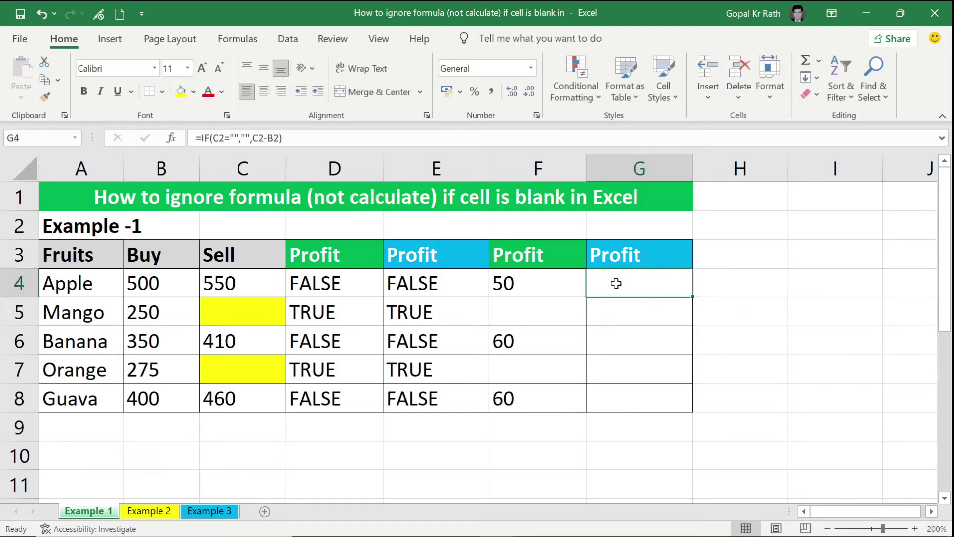
pyautogui.press('F2')
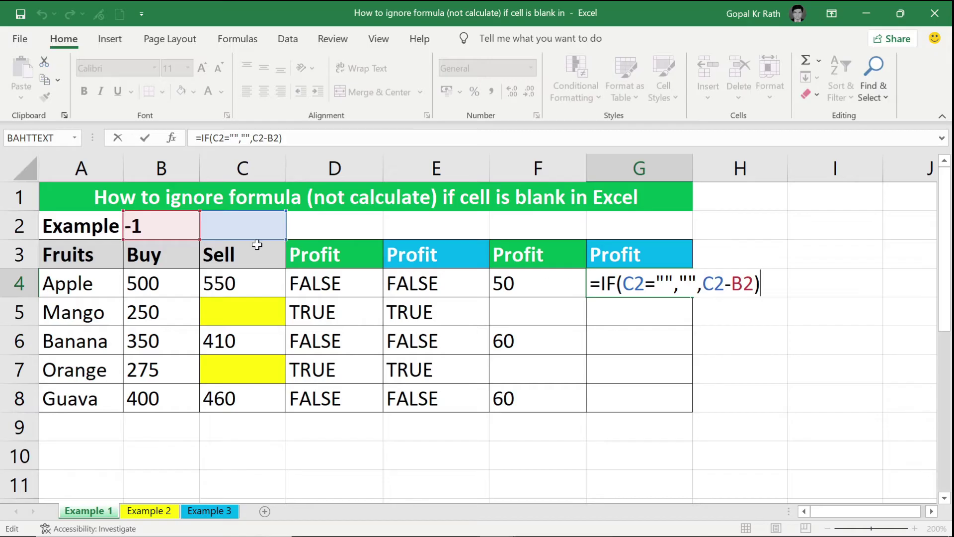
pyautogui.moveTo(249, 239); pyautogui.dragTo(252, 281)
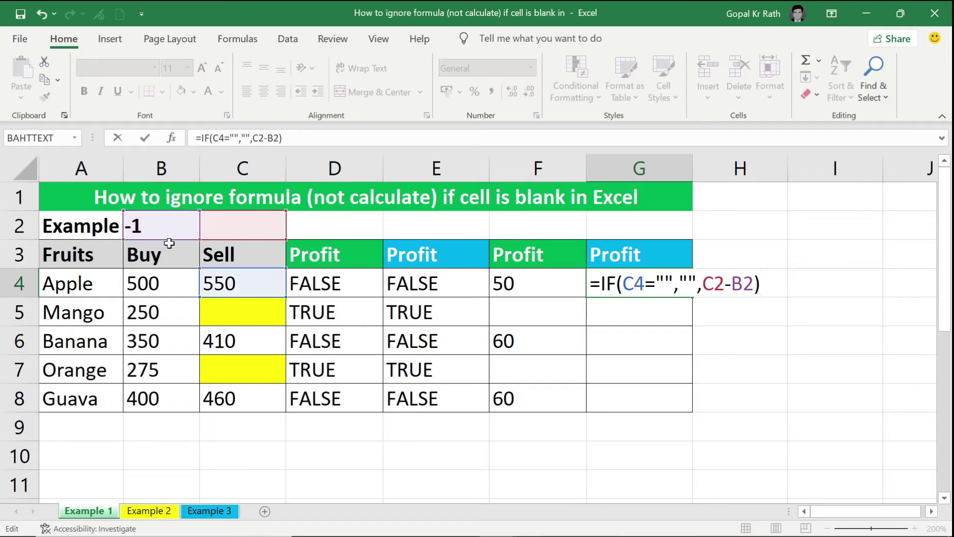
pyautogui.moveTo(170, 243); pyautogui.dragTo(196, 279)
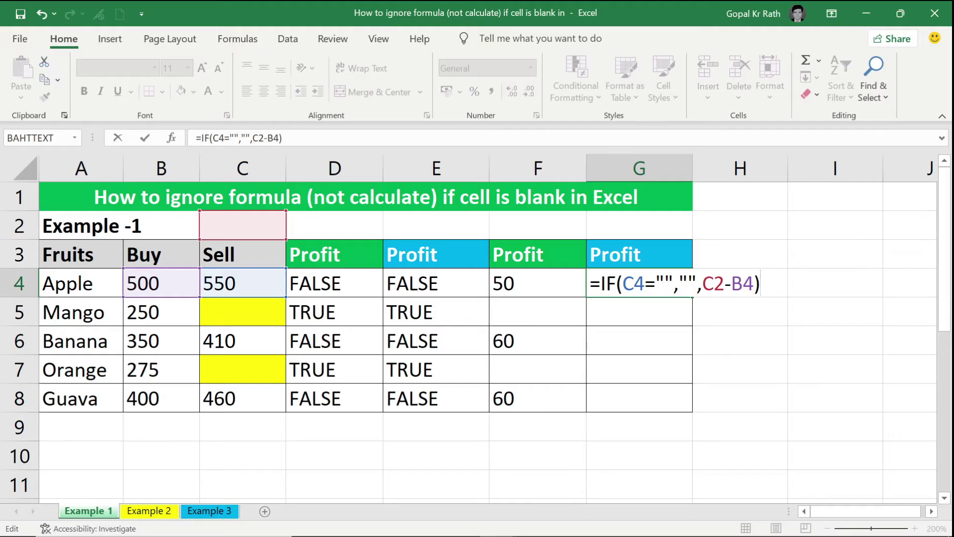
pyautogui.click(714, 283)
pyautogui.press('Delete')
pyautogui.write('4')
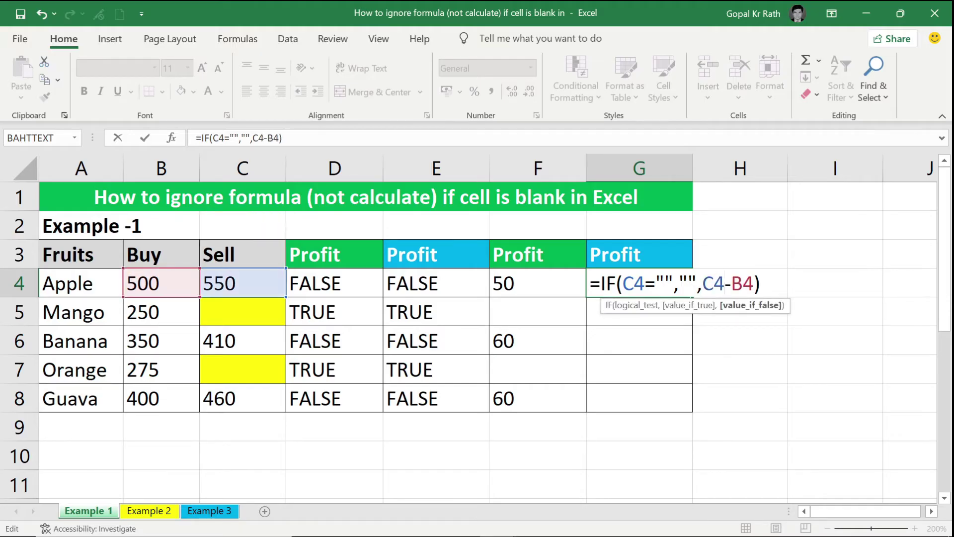
pyautogui.press('Return')
pyautogui.click(603, 281)
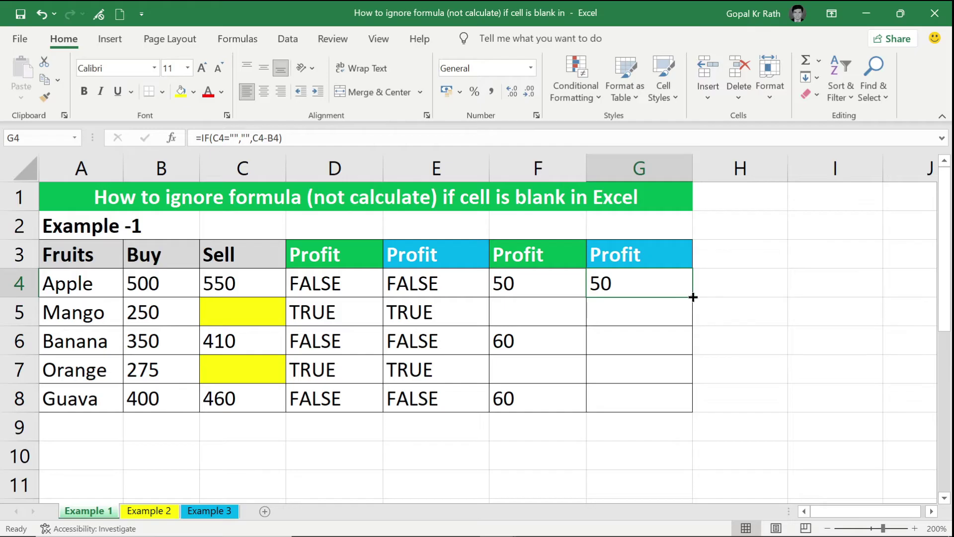
pyautogui.doubleClick(693, 296)
# Clear the contents of the last two Profit columns, F4:G8.
pyautogui.click(514, 284)
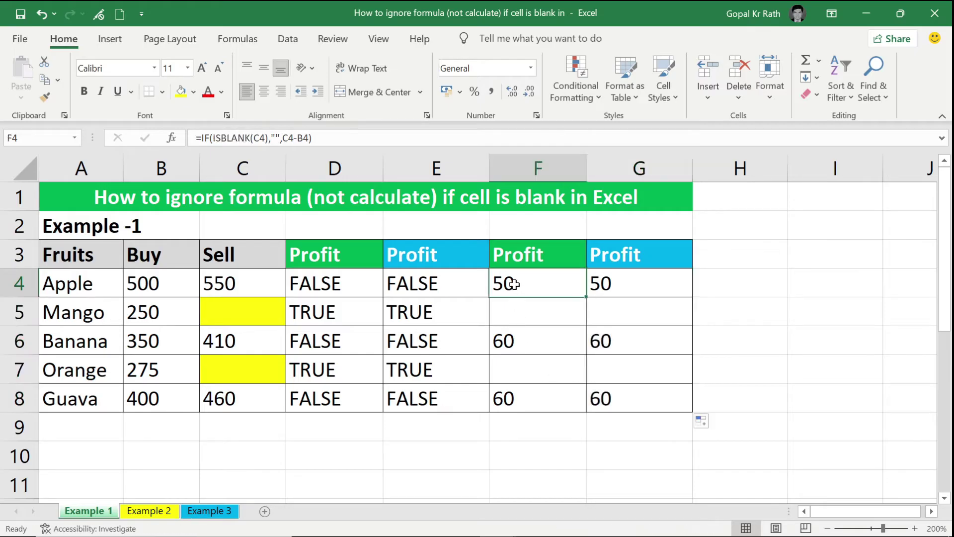
pyautogui.moveTo(513, 283); pyautogui.dragTo(638, 401)
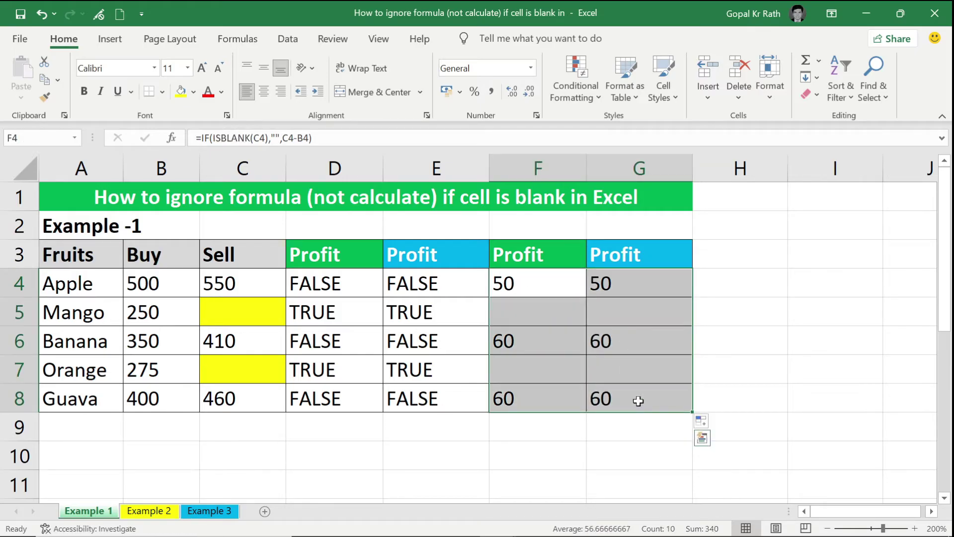
pyautogui.press('Delete')
pyautogui.click(458, 379)
# Open the Example 2 sheet and examine the D4 formula and the yellow blank cells in the Buy and Sell columns.
pyautogui.click(144, 515)
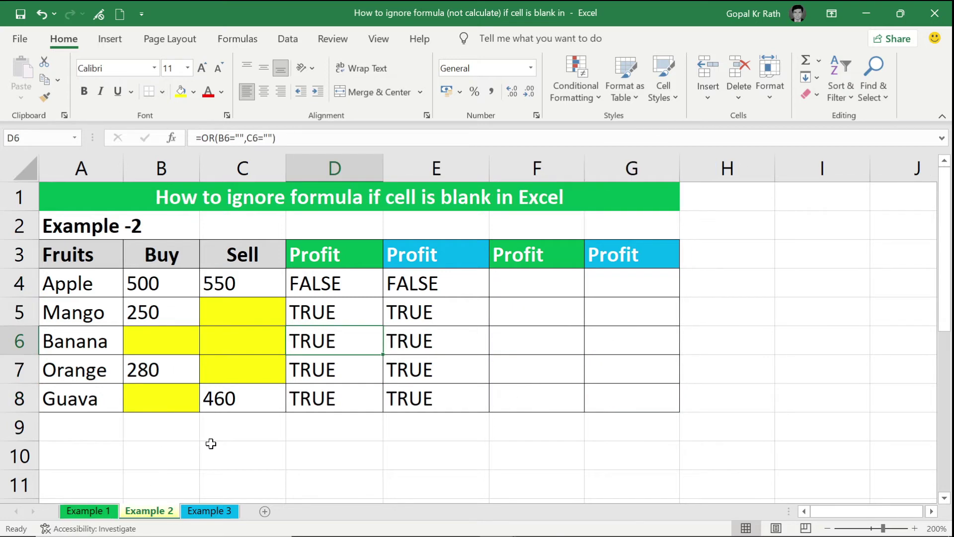
pyautogui.click(313, 283)
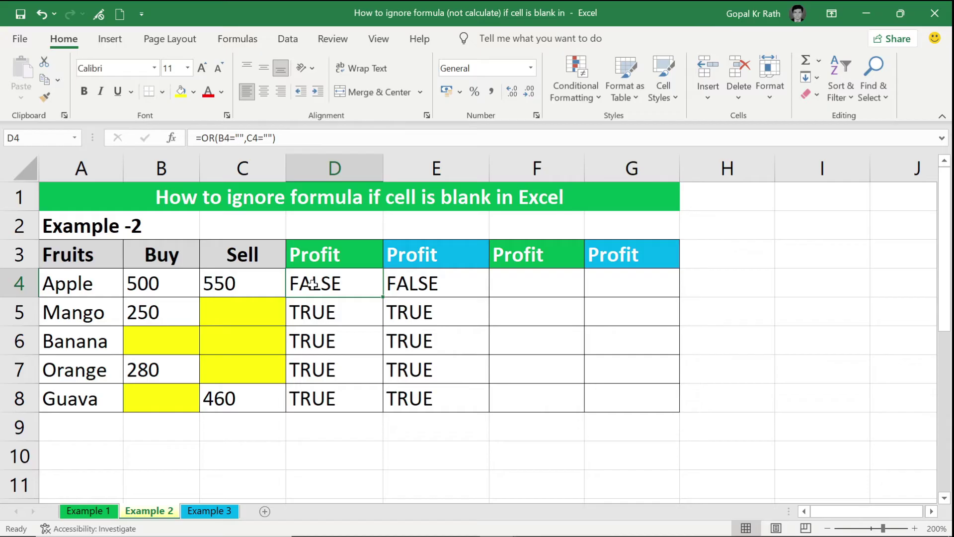
pyautogui.moveTo(153, 339); pyautogui.dragTo(228, 338)
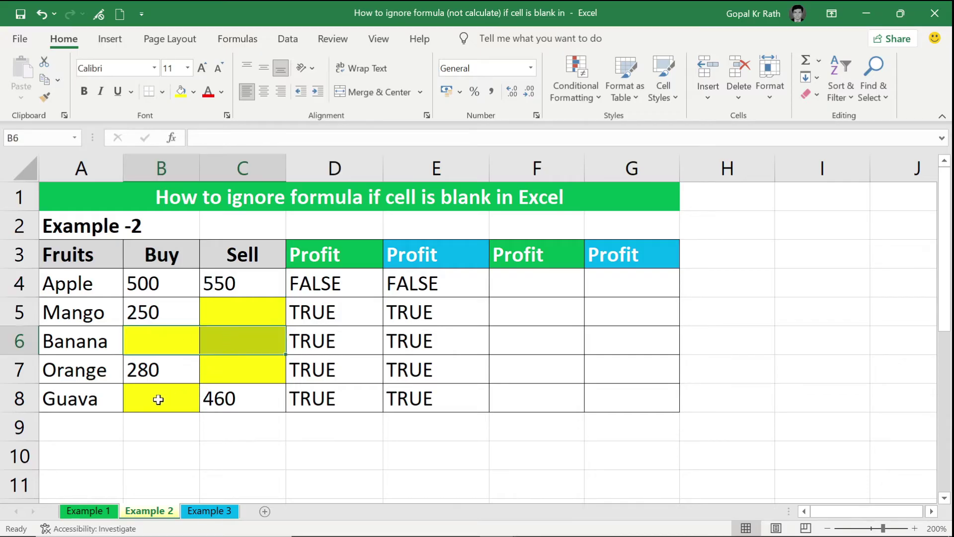
pyautogui.click(217, 368)
pyautogui.click(217, 311)
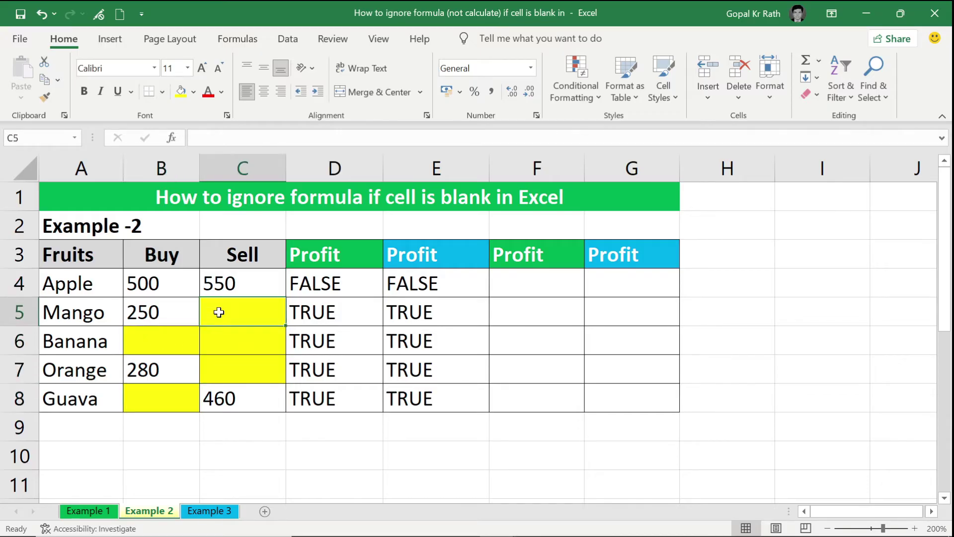
# Examine the OR formulas in D4 and E4 in turn, leaving them as they are, and select the Profit range F4:G8.
pyautogui.click(329, 281)
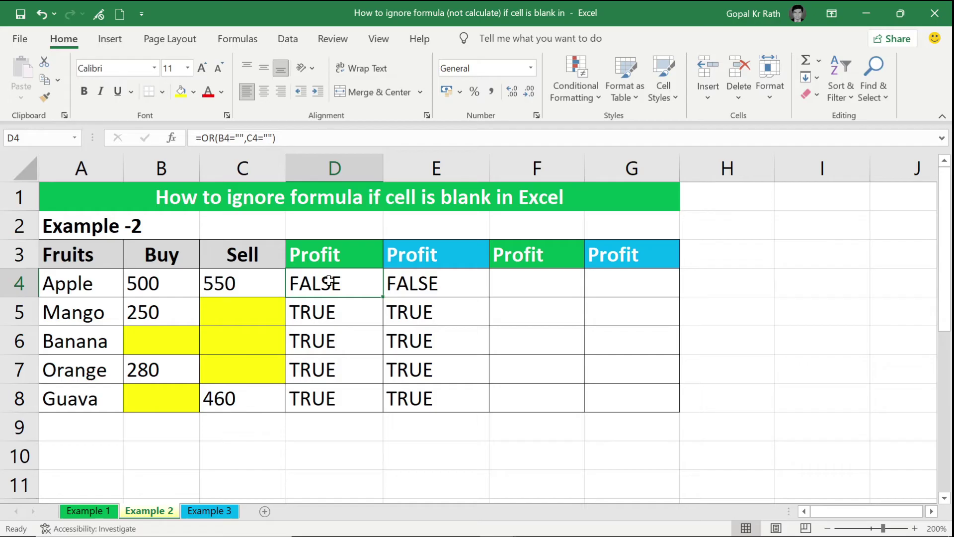
pyautogui.press('F2')
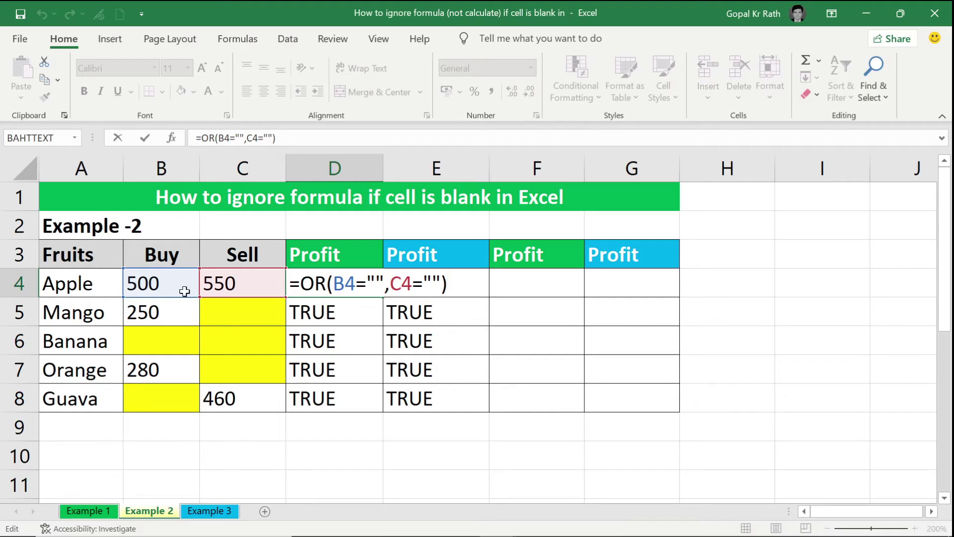
pyautogui.hotkey('ctrl', 'Return')
pyautogui.click(420, 282)
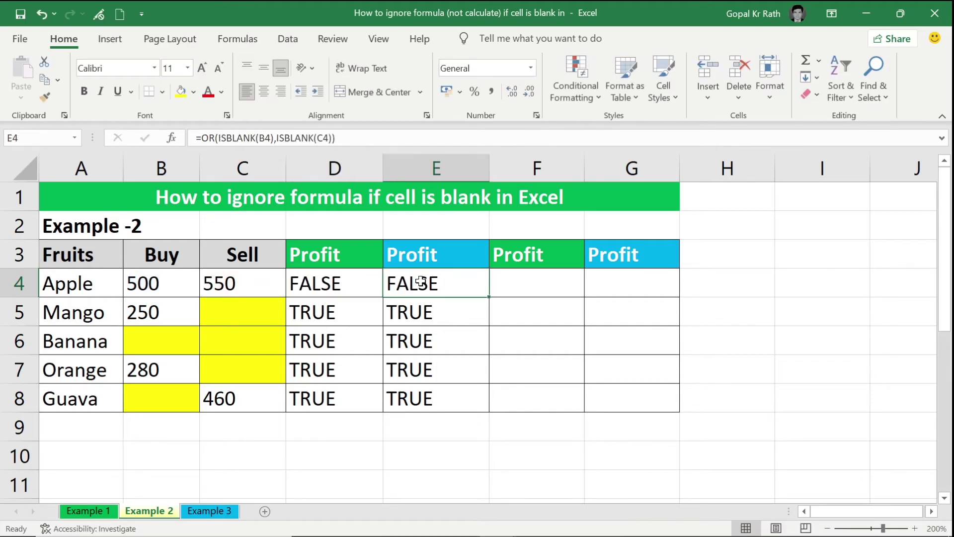
pyautogui.press('F2')
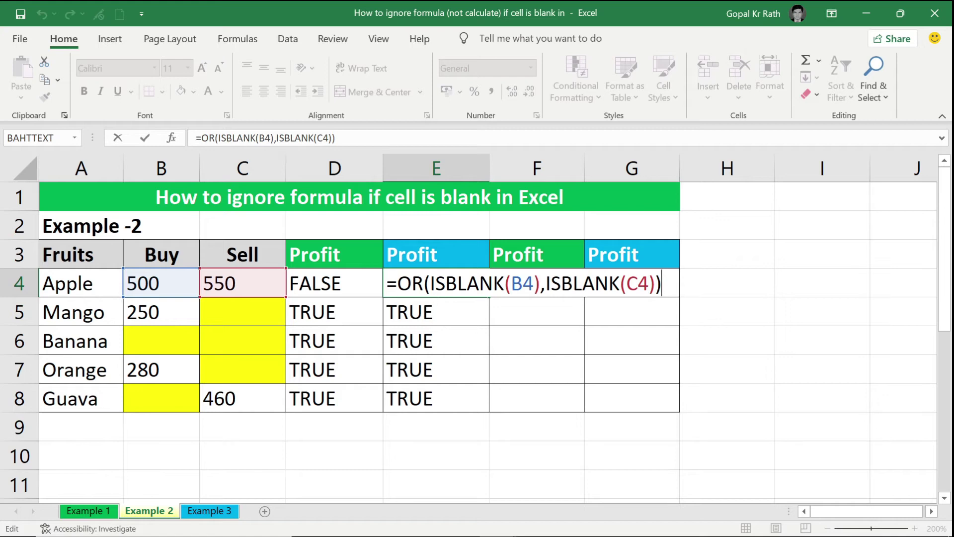
pyautogui.hotkey('ctrl', 'Return')
pyautogui.moveTo(541, 289); pyautogui.dragTo(636, 392)
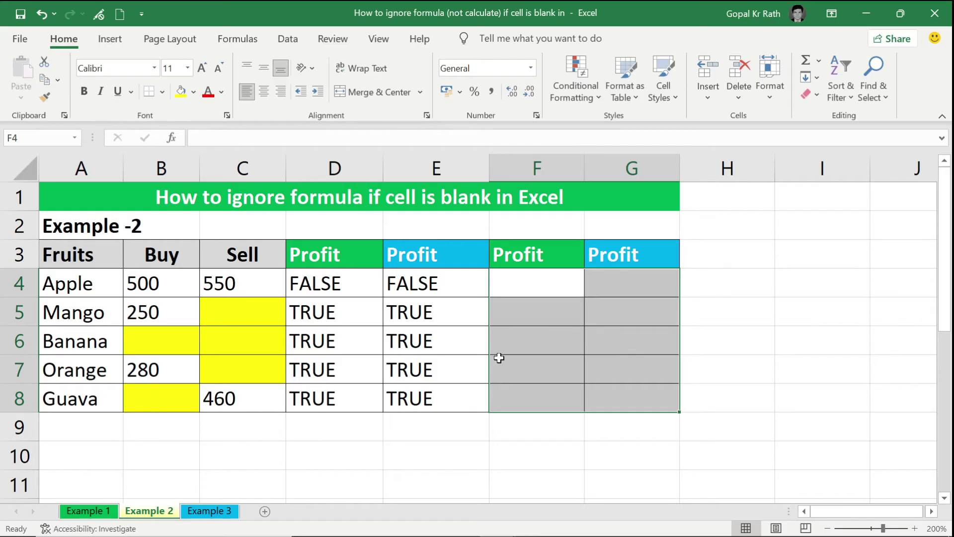
# Open the Example 3 sheet and examine which cells the Profit % formula in F4 references.
pyautogui.click(211, 510)
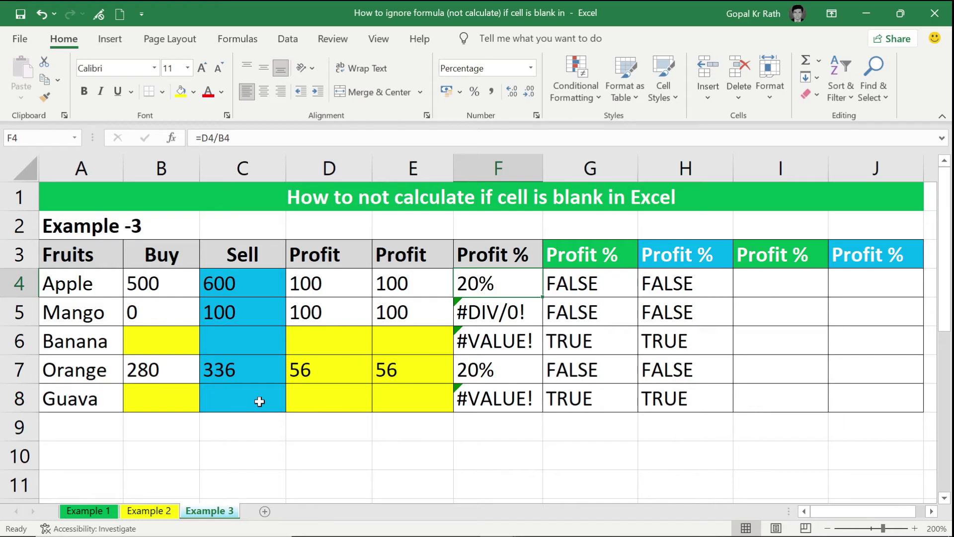
pyautogui.doubleClick(478, 283)
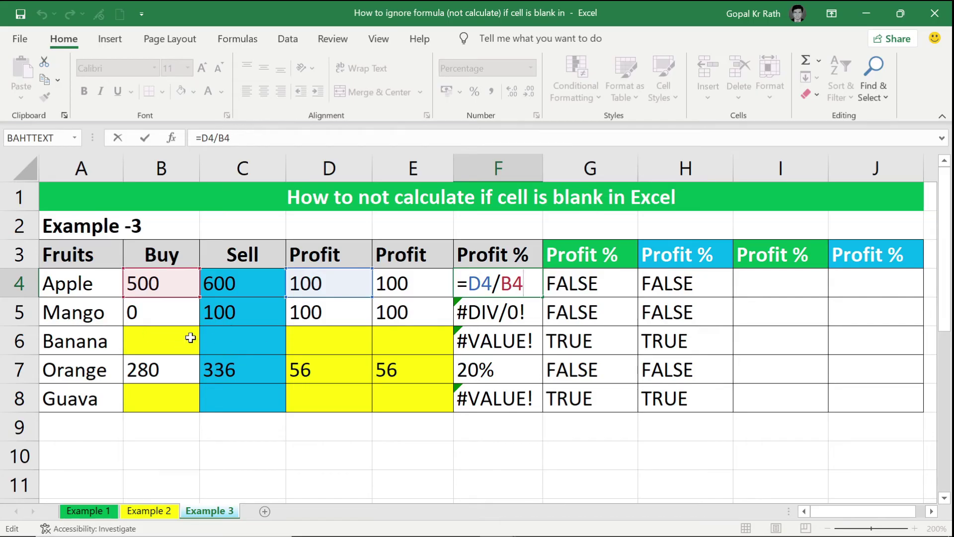
pyautogui.press('Escape')
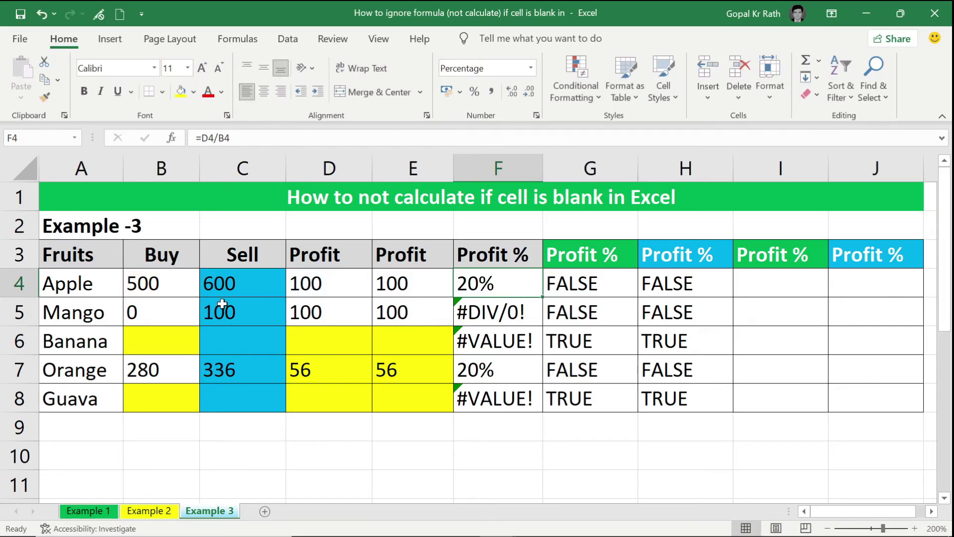
# Examine the Sell formula in C4, go through the Sell column below it, and return to C4.
pyautogui.click(230, 282)
pyautogui.press('F2')
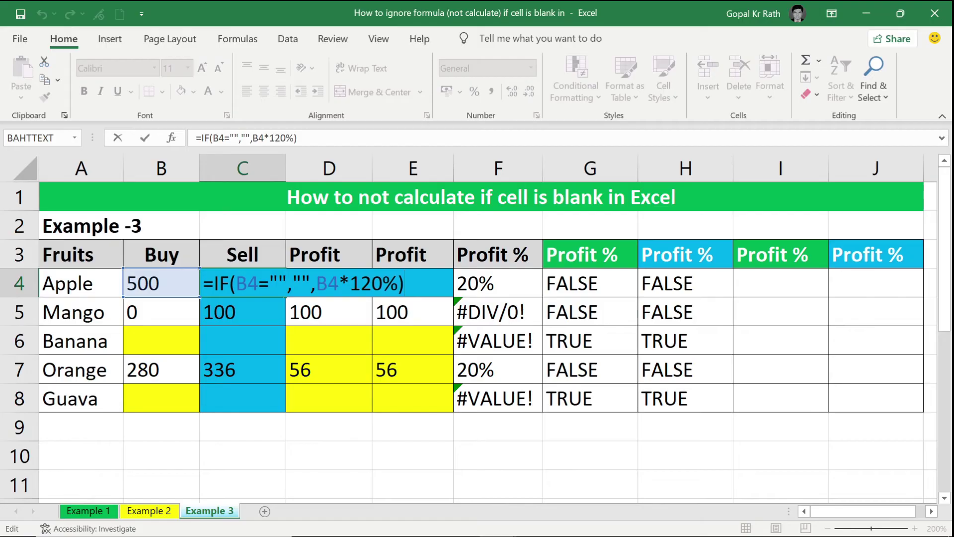
pyautogui.press('Return')
pyautogui.press('Return')
pyautogui.press('Return')
pyautogui.press('Return')
pyautogui.press('Return')
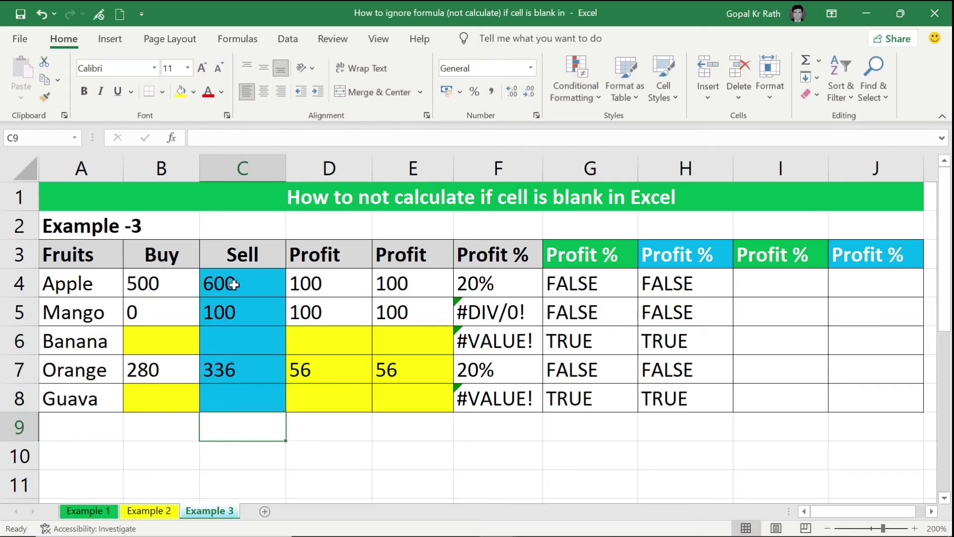
pyautogui.press('Up')
pyautogui.press('Up')
pyautogui.press('Up')
pyautogui.press('Up')
pyautogui.press('Up')
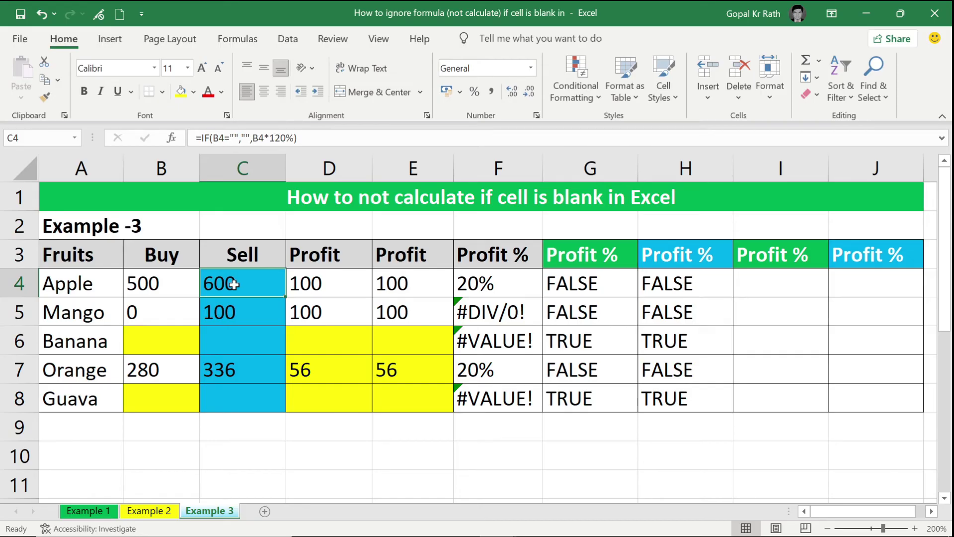
# Examine the Profit % range F4:F8 and the formulas in F5 and F6.
pyautogui.moveTo(495, 278); pyautogui.dragTo(499, 401)
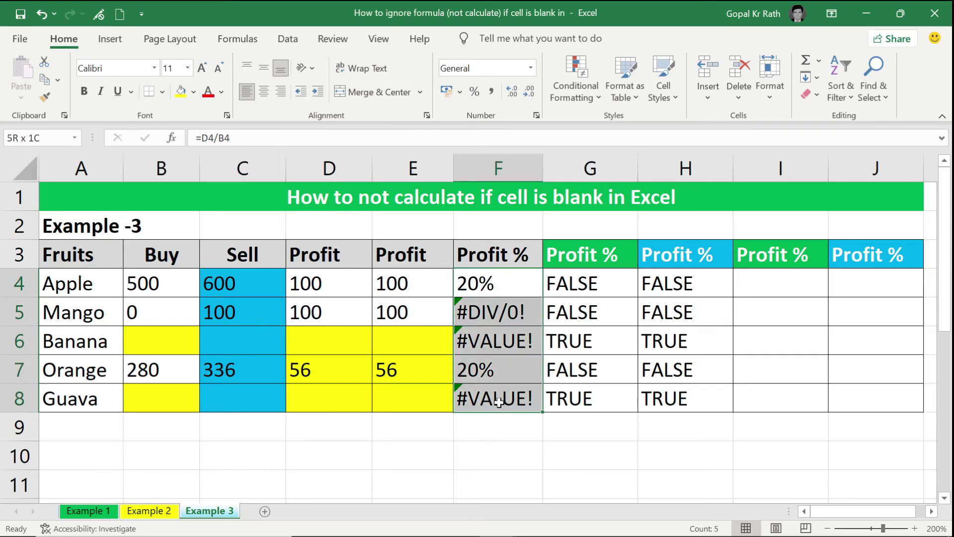
pyautogui.click(493, 313)
pyautogui.click(491, 341)
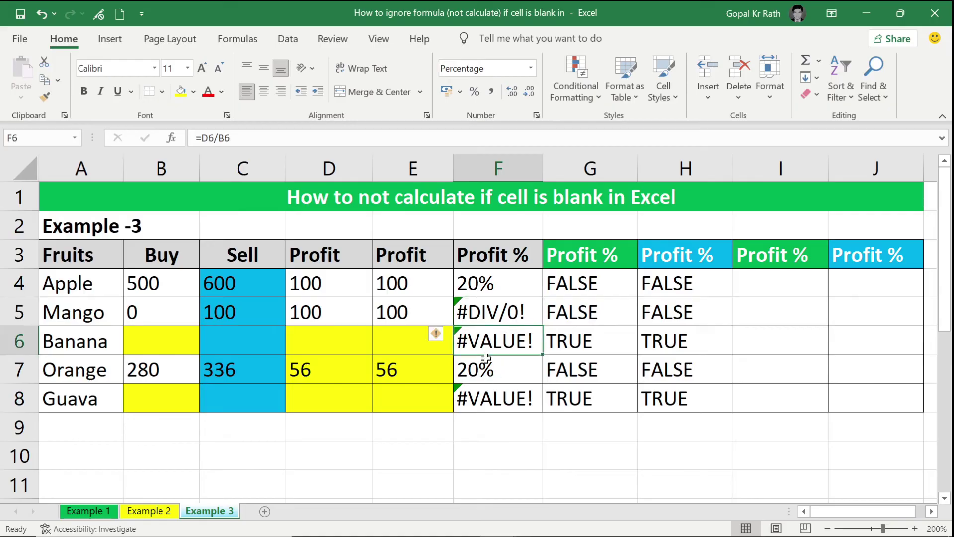
# Wrap the Profit % formula in F4 as =IFERROR(D4/B4,"") and fill it down to F8.
pyautogui.click(481, 279)
pyautogui.press('F2')
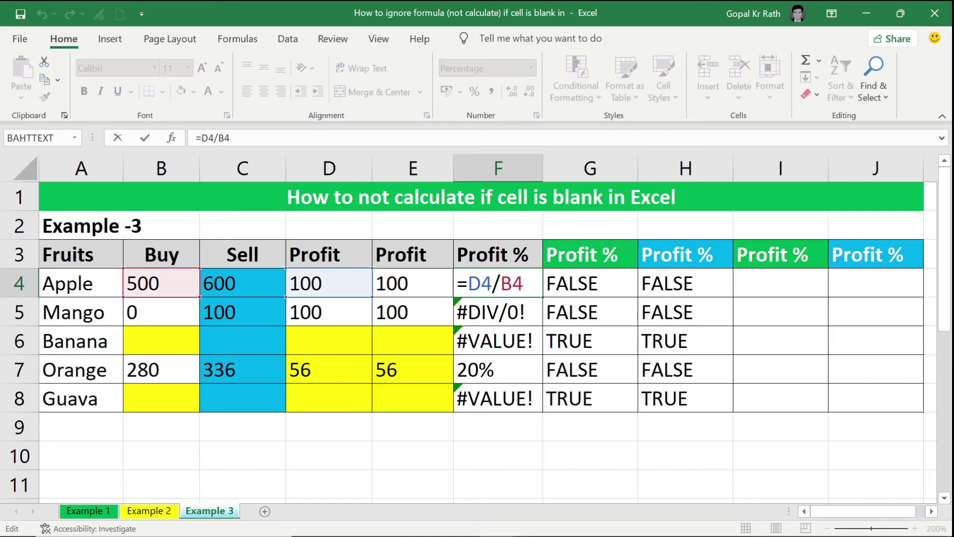
pyautogui.click(468, 284)
pyautogui.write('iferr')
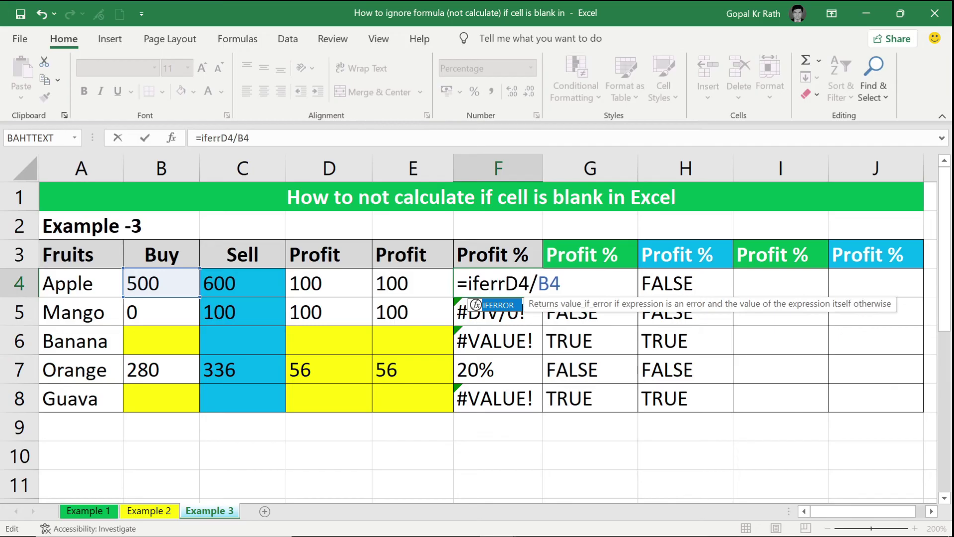
pyautogui.press('Tab')
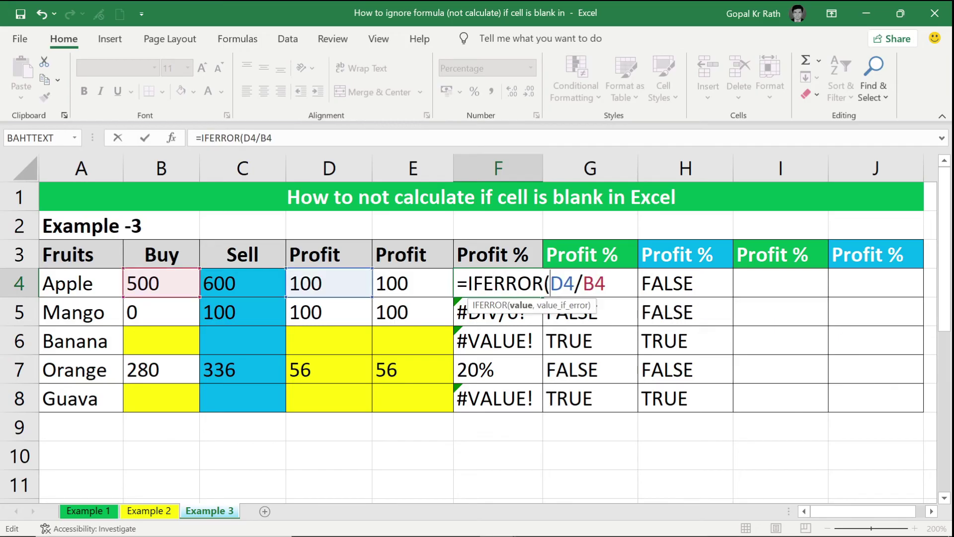
pyautogui.click(605, 284)
pyautogui.write(',')
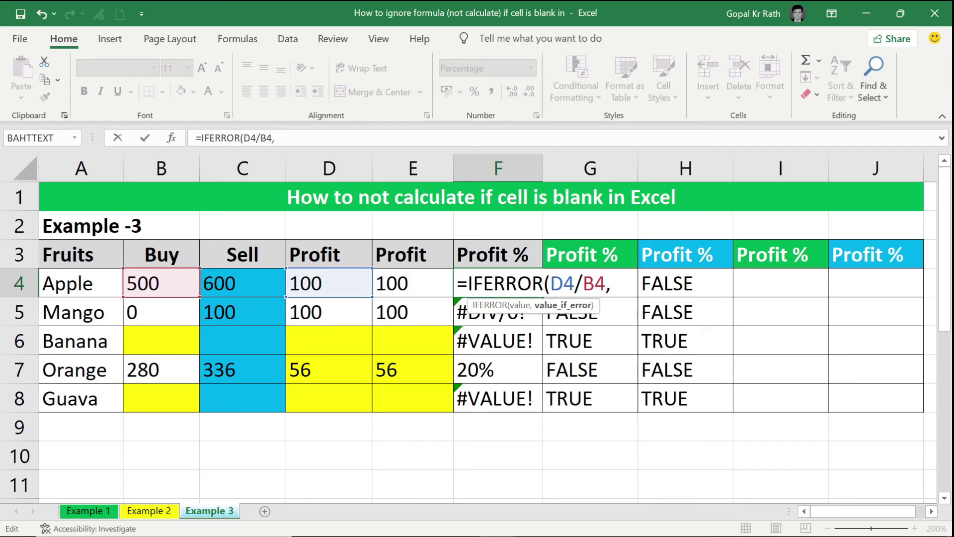
pyautogui.write('"")')
pyautogui.press('Return')
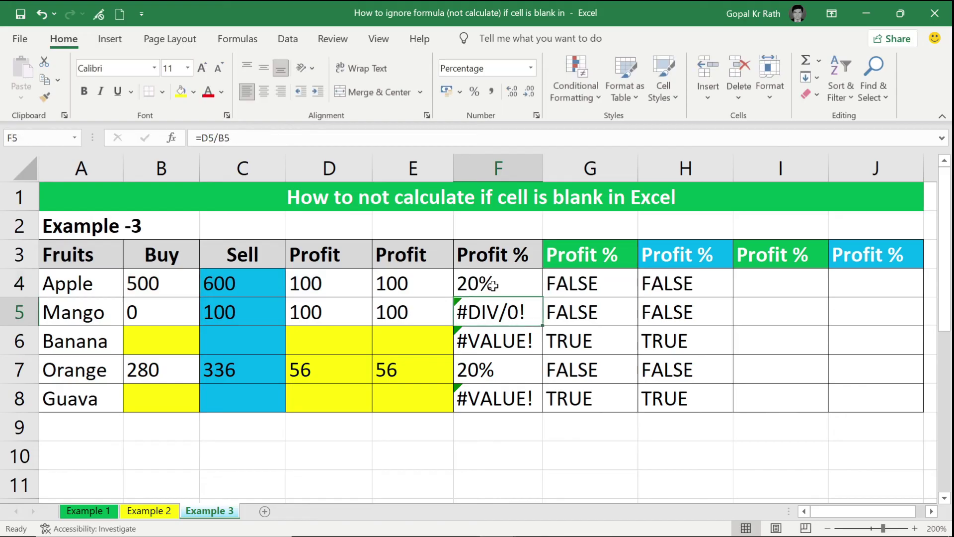
pyautogui.click(491, 286)
pyautogui.doubleClick(542, 297)
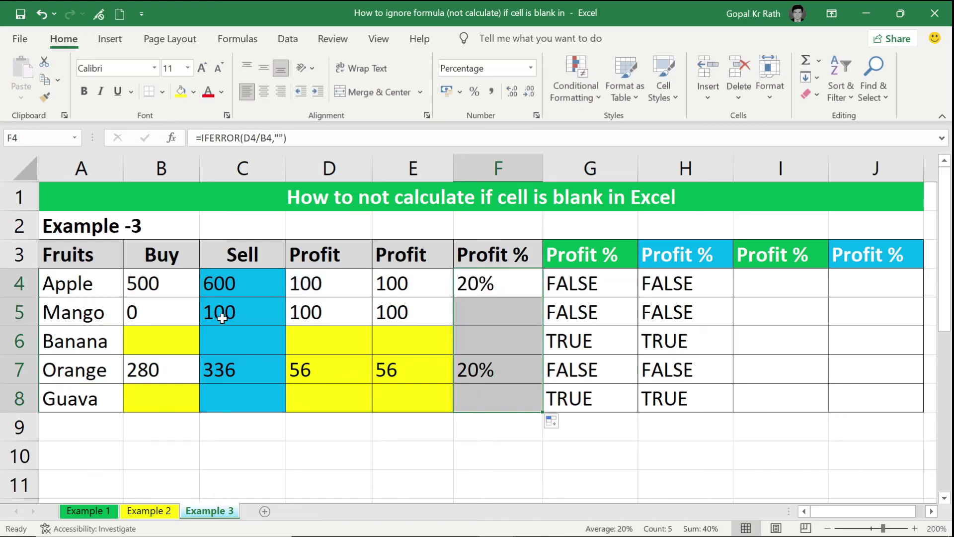
# Examine the Mango row's Buy and Sell values, the Profit % cells F5:F8, and the OR formulas in G5 and H5.
pyautogui.click(179, 312)
pyautogui.click(247, 311)
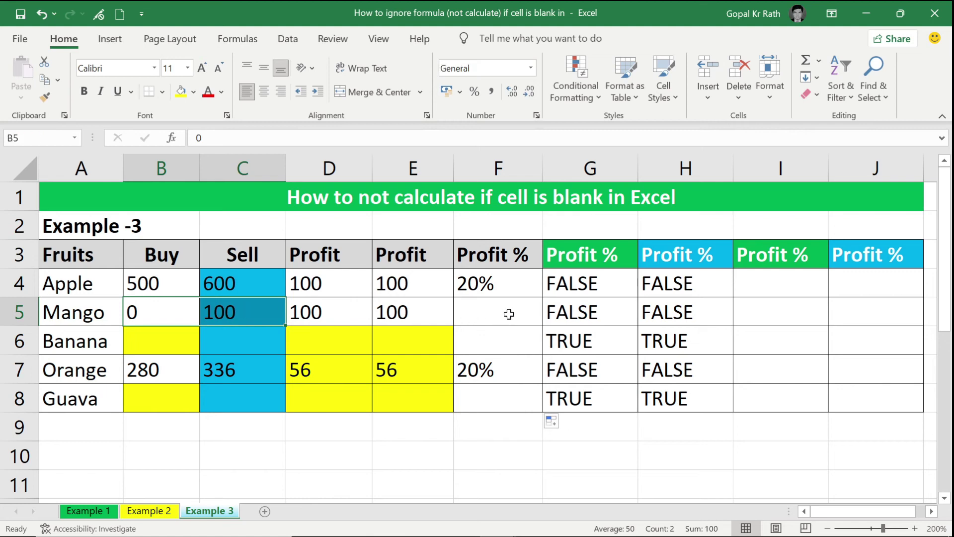
pyautogui.moveTo(510, 313); pyautogui.dragTo(506, 391)
pyautogui.click(577, 308)
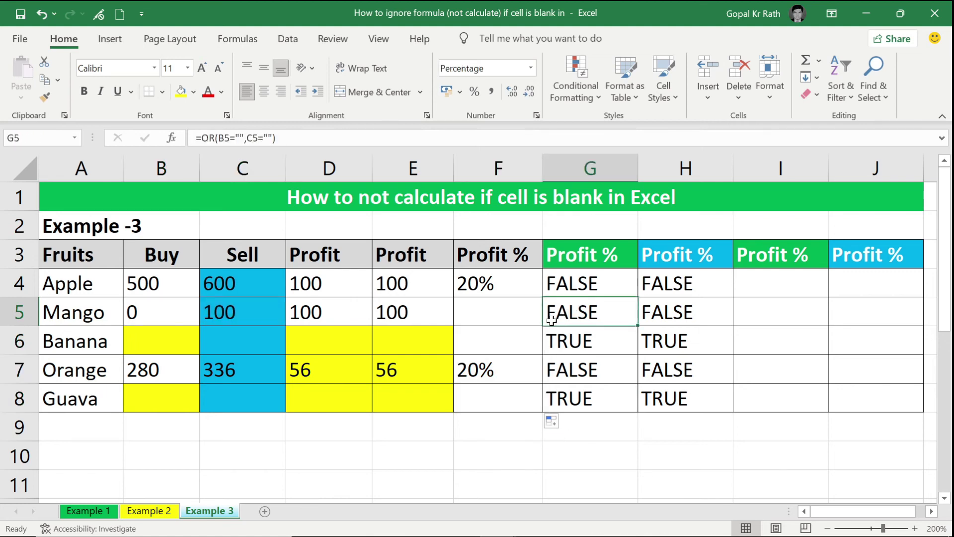
pyautogui.moveTo(677, 307); pyautogui.dragTo(551, 303)
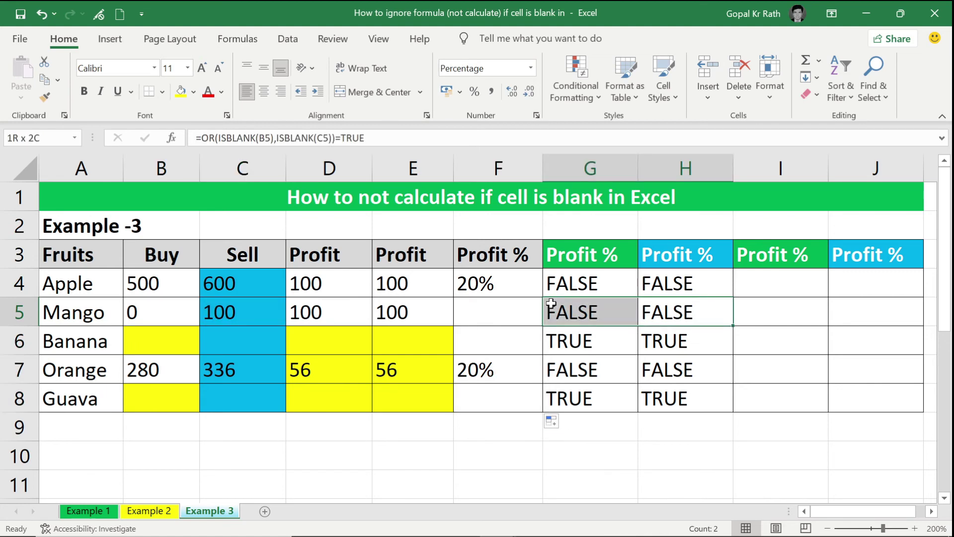
pyautogui.click(578, 308)
pyautogui.click(666, 313)
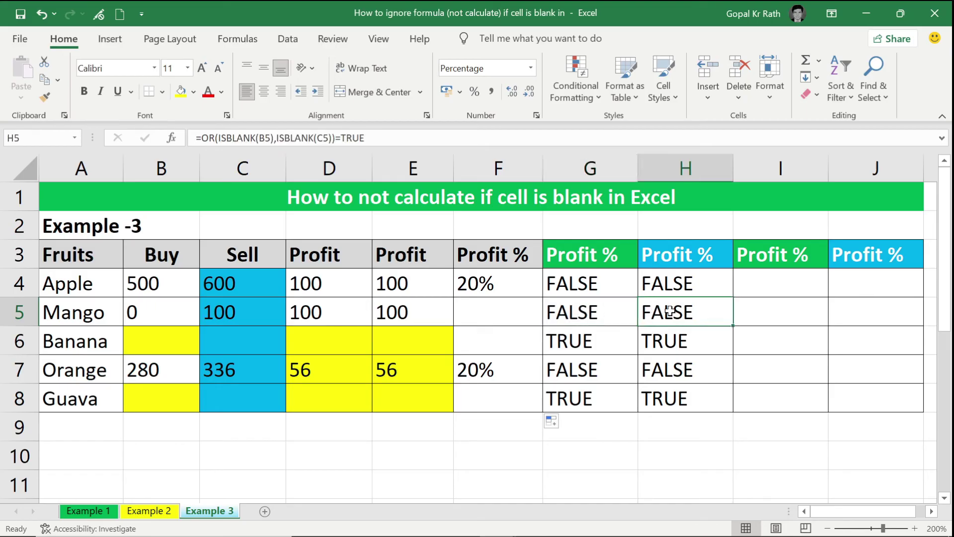
# Compare the Banana and Guava rows across columns B to H, and check the formulas in G4, H4 and F4.
pyautogui.moveTo(181, 343); pyautogui.dragTo(667, 334)
pyautogui.moveTo(166, 401); pyautogui.dragTo(653, 393)
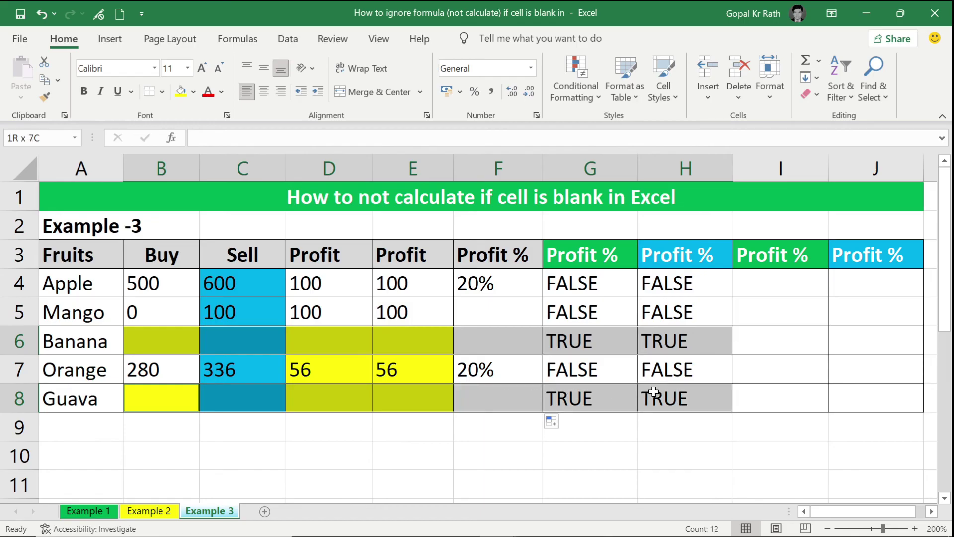
pyautogui.click(578, 281)
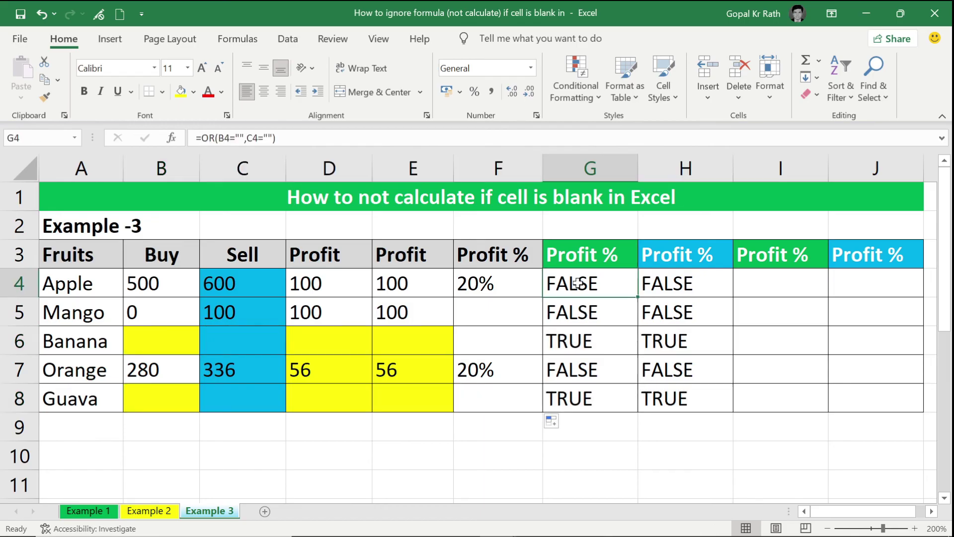
pyautogui.click(687, 283)
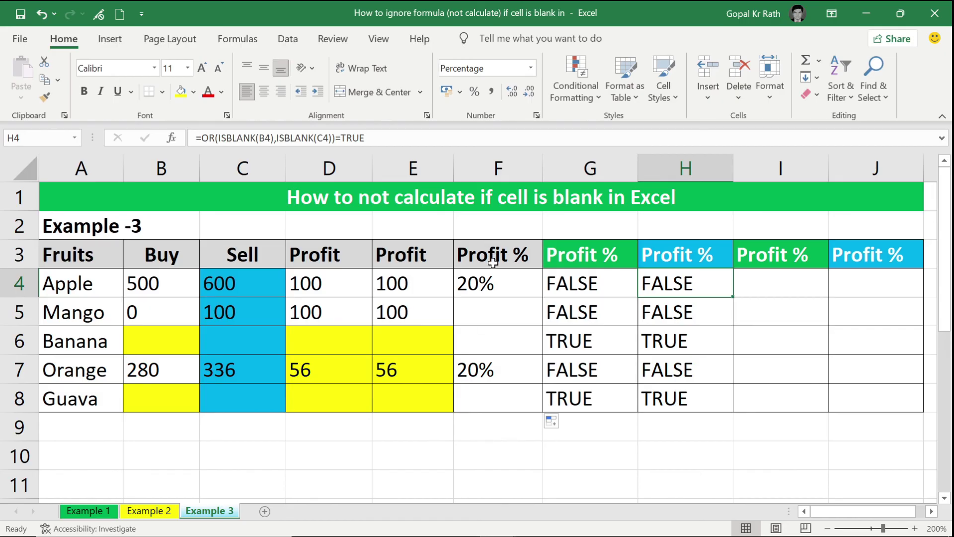
pyautogui.click(490, 287)
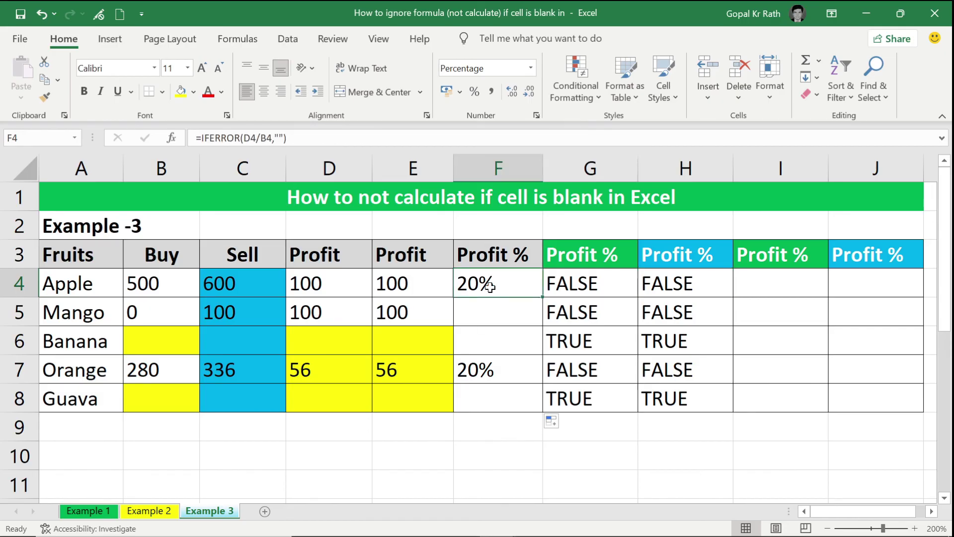